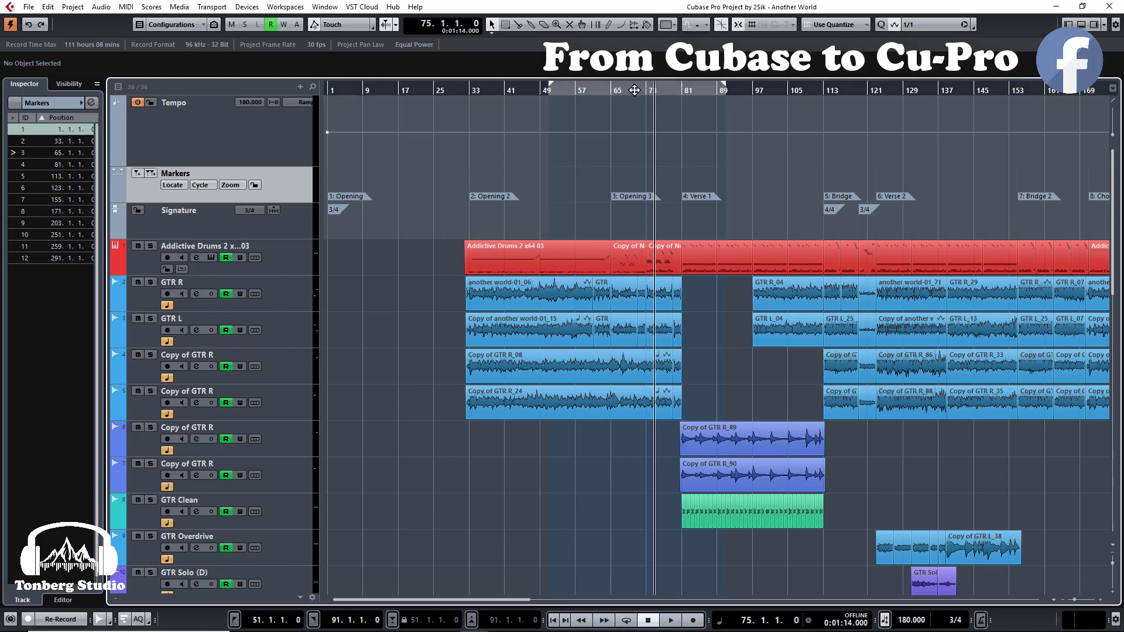
Scrub the project cursor back from bar 75 and set it at the start of bar 32.
left_click_drag(635, 89, 516, 88)
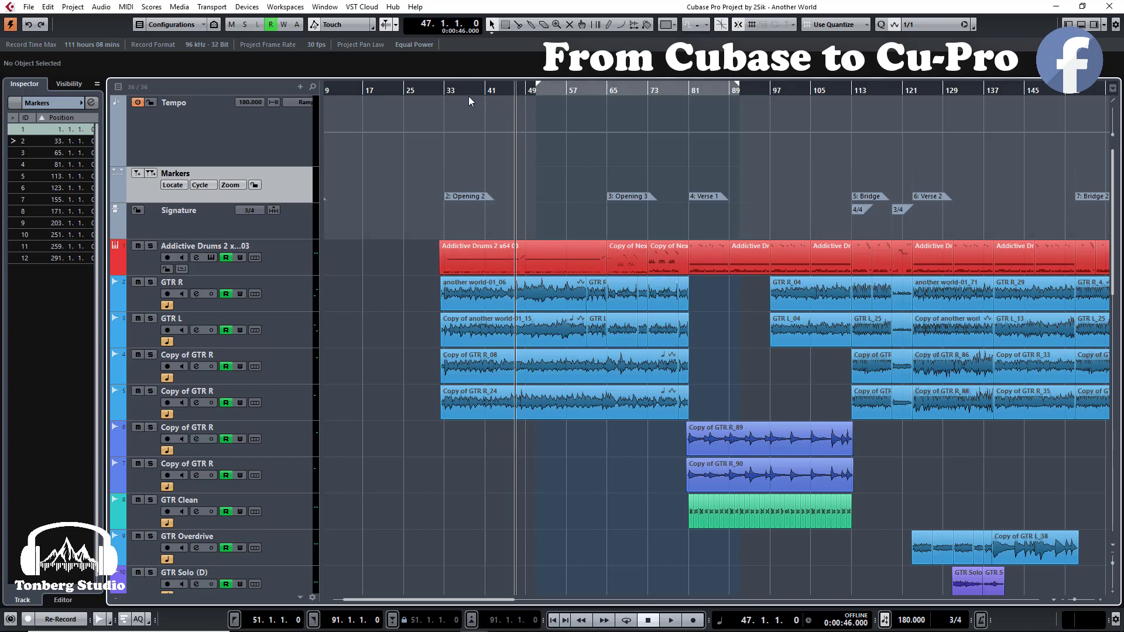
mouse_move(441, 94)
left_mouse_down()
mouse_move(466, 95)
mouse_move(430, 94)
mouse_move(582, 93)
left_mouse_up()
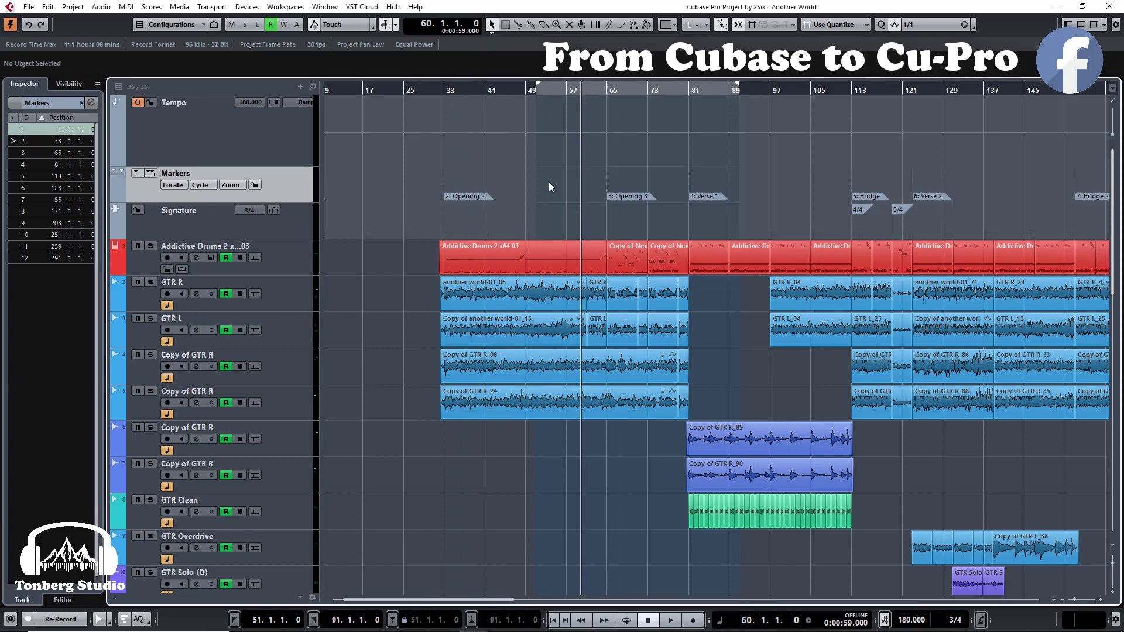
left_click(442, 93)
left_click(441, 92)
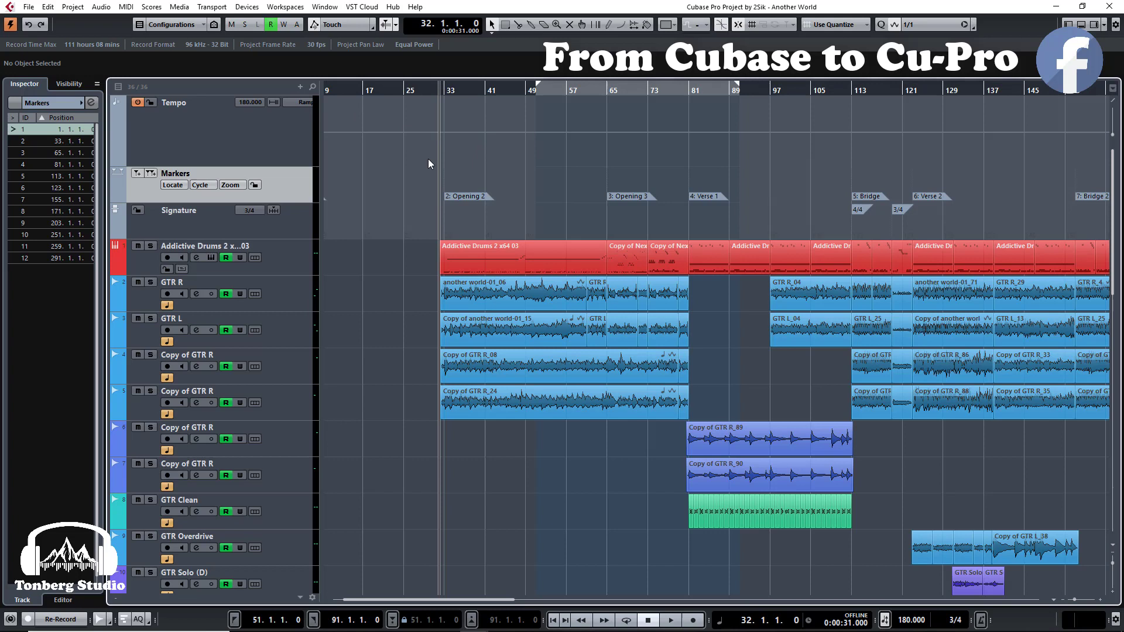
Step the project cursor back twice and forward once with keypad -/+, ending at 51.2.3.76.
key("KP_Subtract")
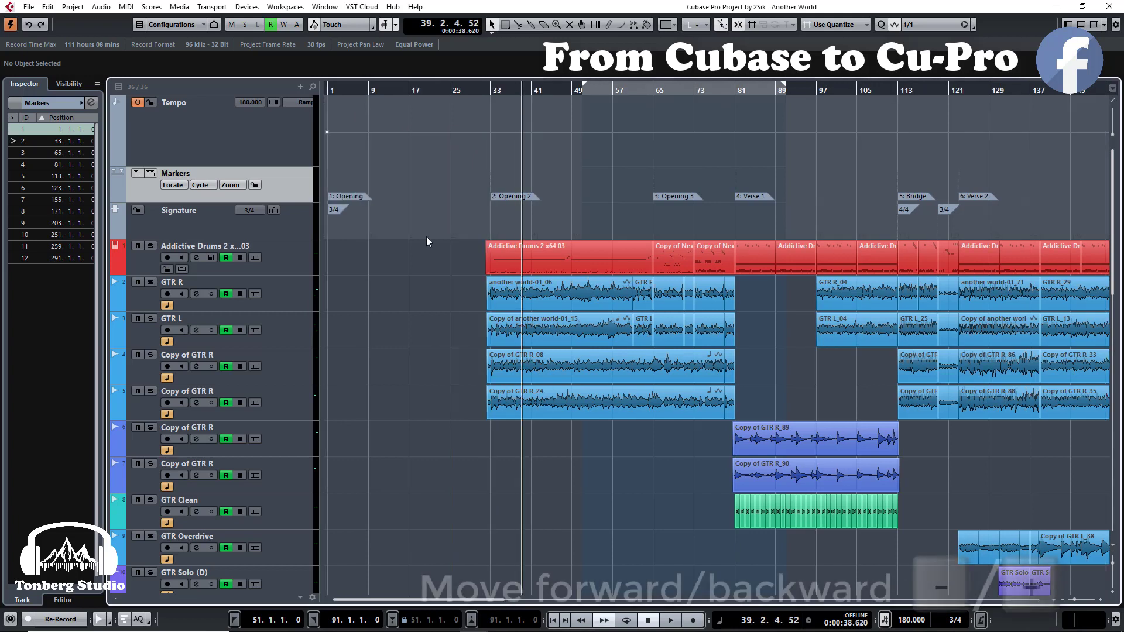
key("KP_Subtract")
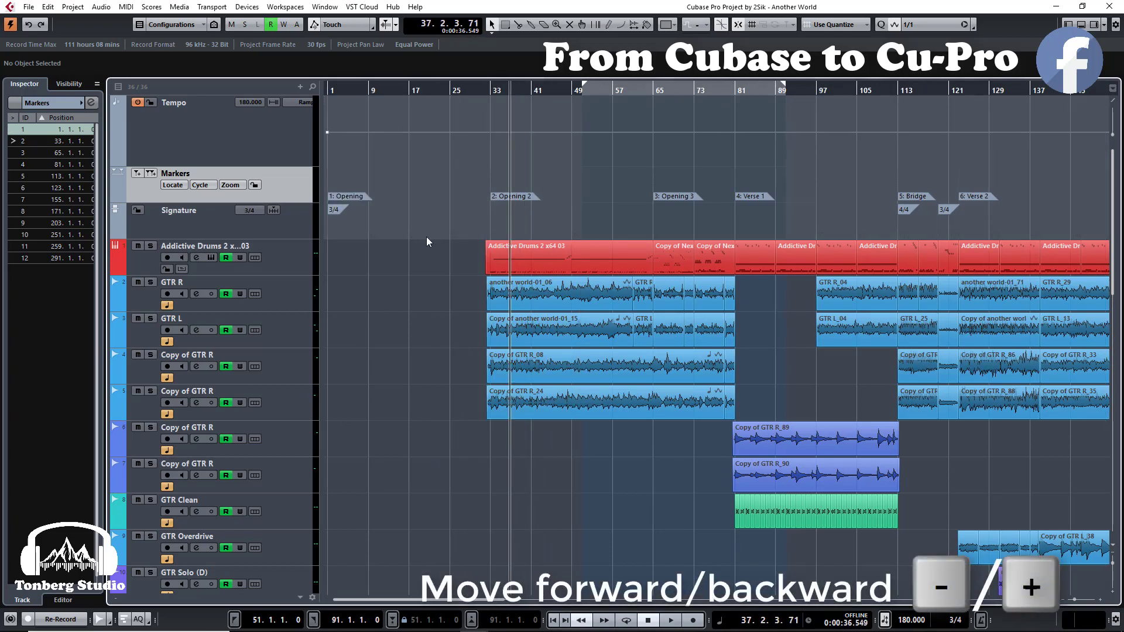
key("KP_Add")
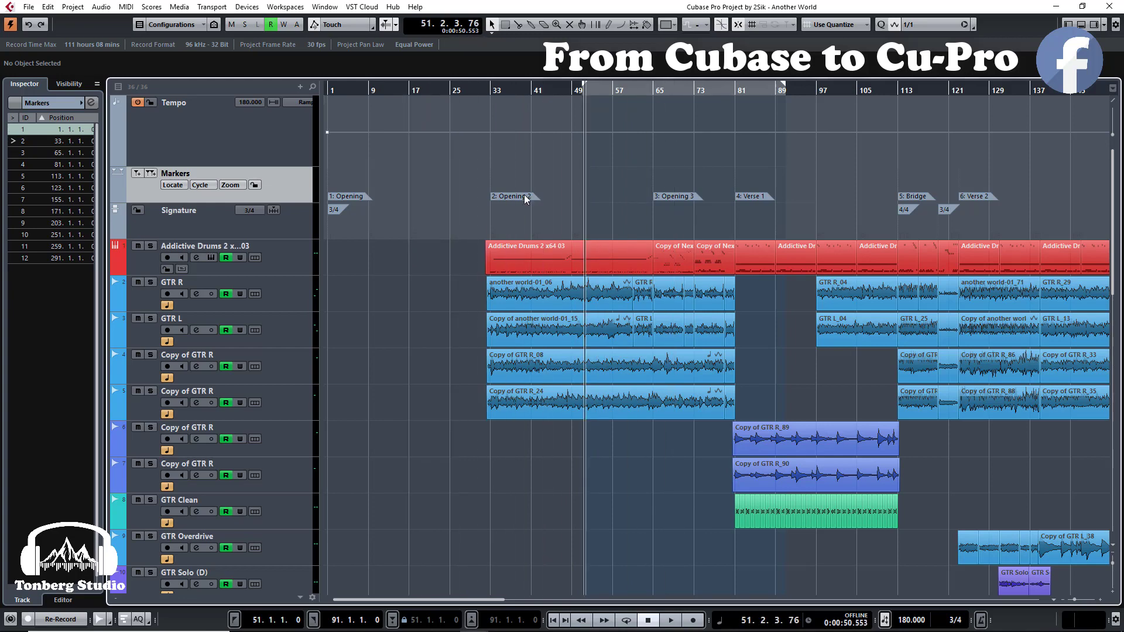
Zoom into bars 29–73 and choose 1/16 from the Quantize Presets dropdown instead of 1/32.
scroll(527, 197, "up", 3)
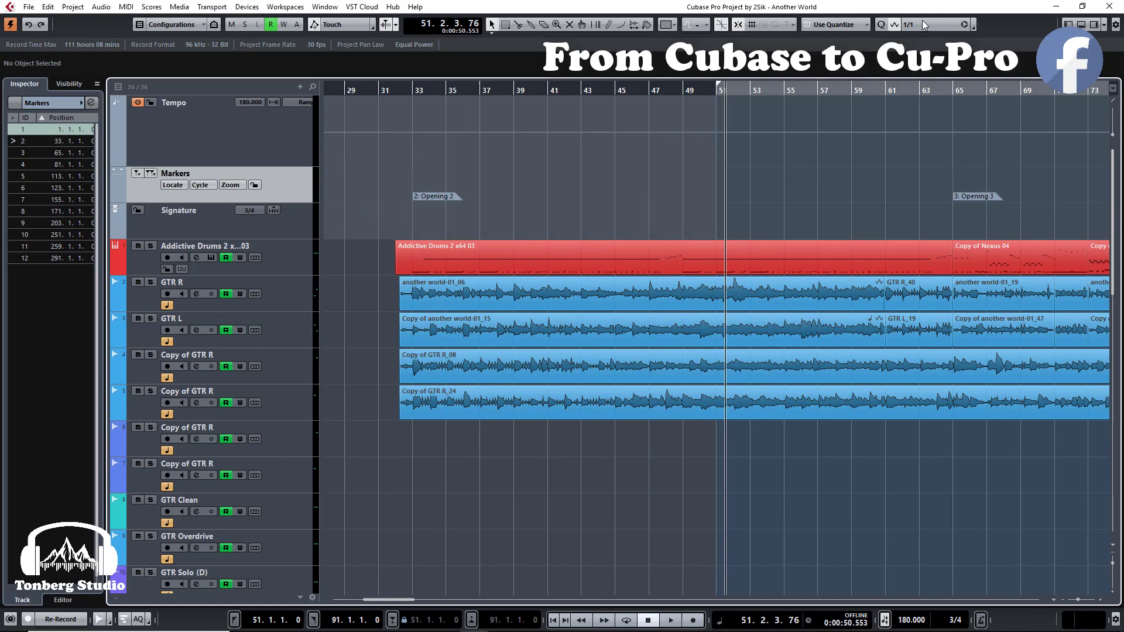
left_click(941, 26)
left_click(937, 109)
left_click(927, 25)
left_click(926, 95)
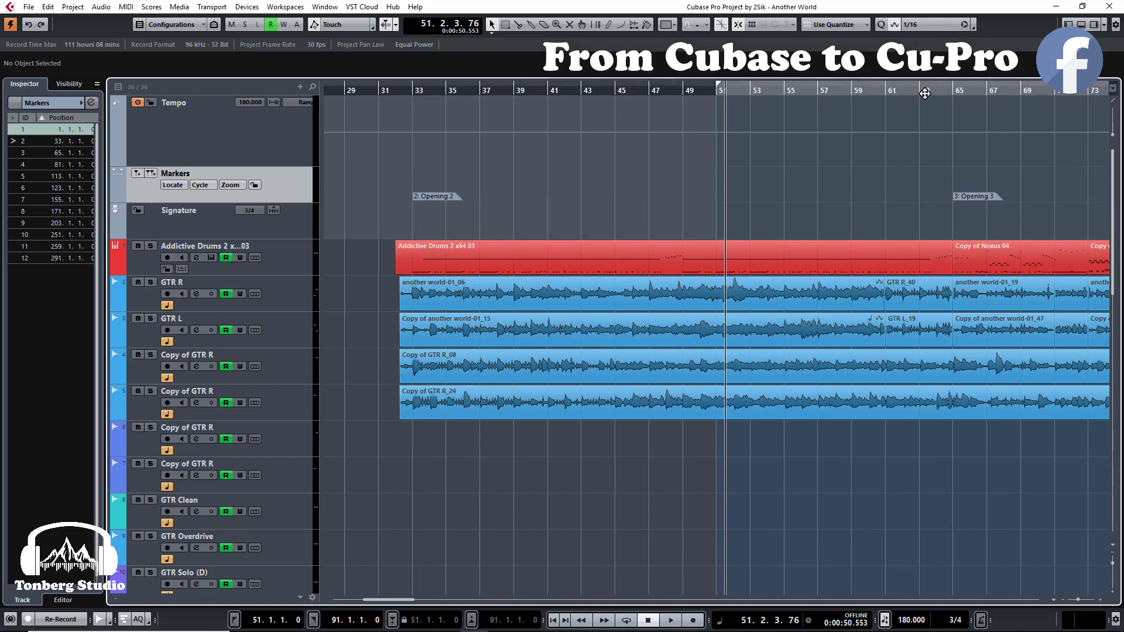
scroll(925, 93, "right", 1)
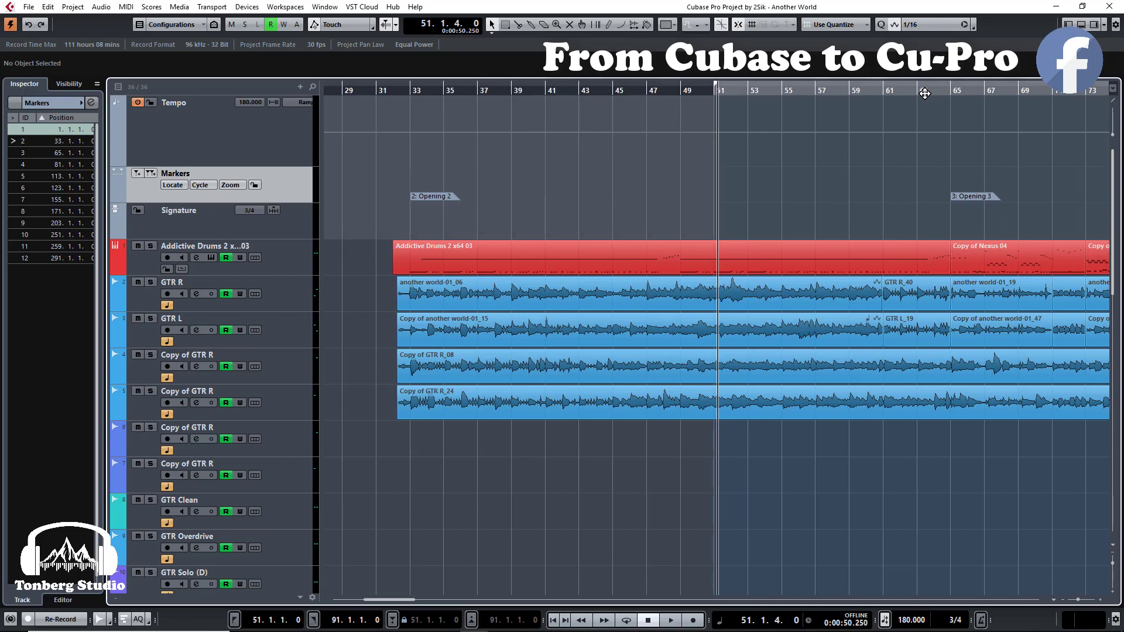
scroll(925, 94, "right", 1)
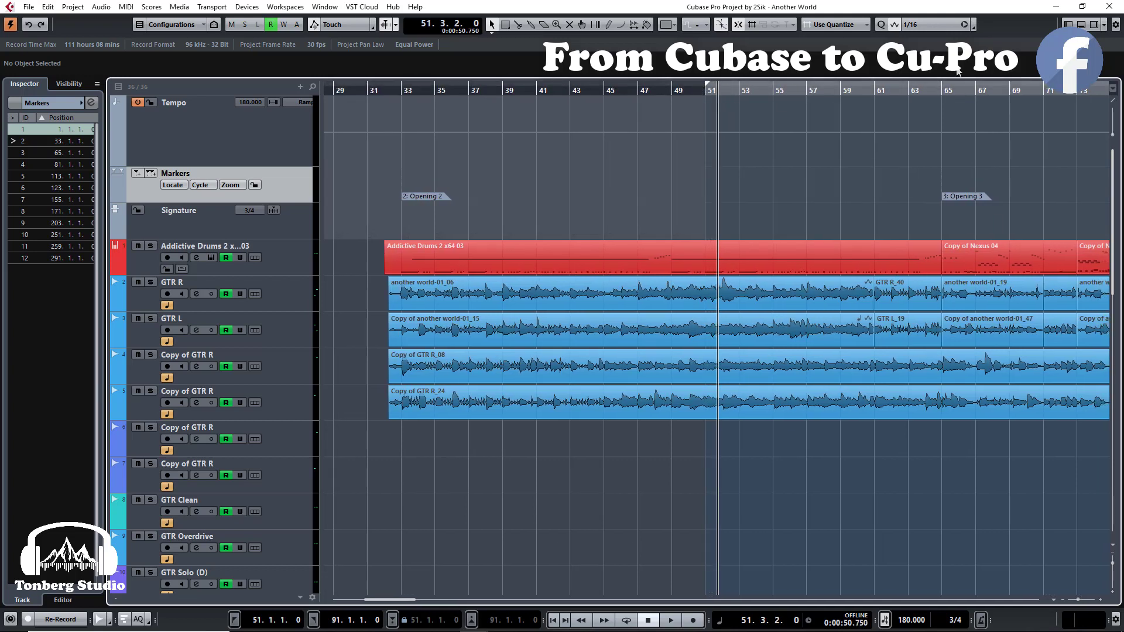
scroll(682, 155, "right", 6)
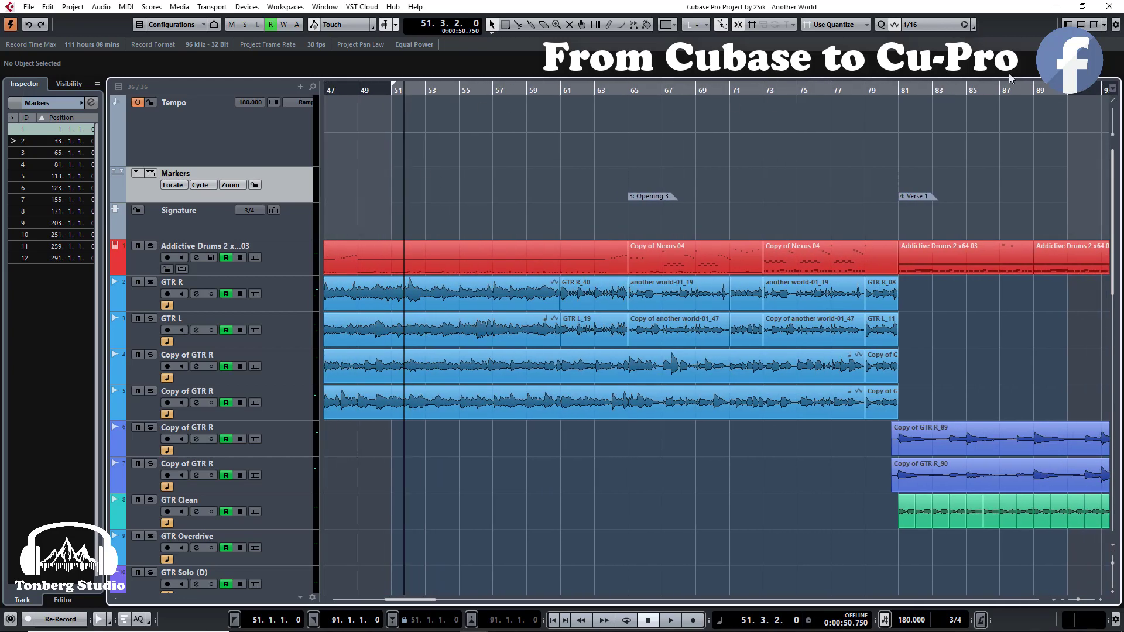
Jump the cursor between the left (bar 51) and right (bar 91) locators, then show the Transport panel.
key("KP_1")
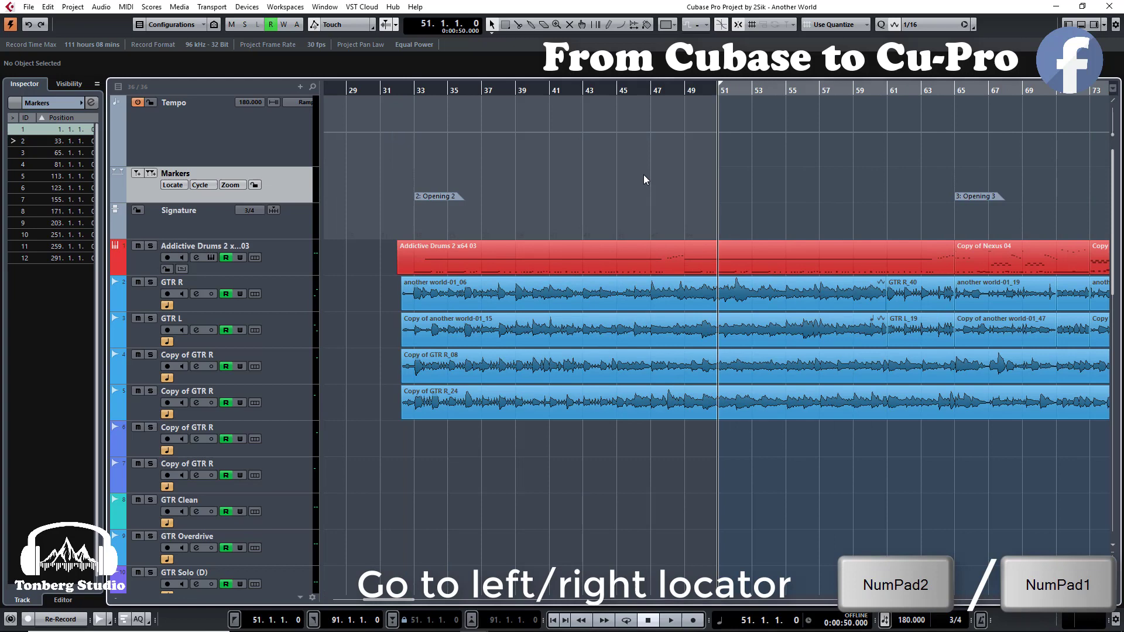
key("KP_2")
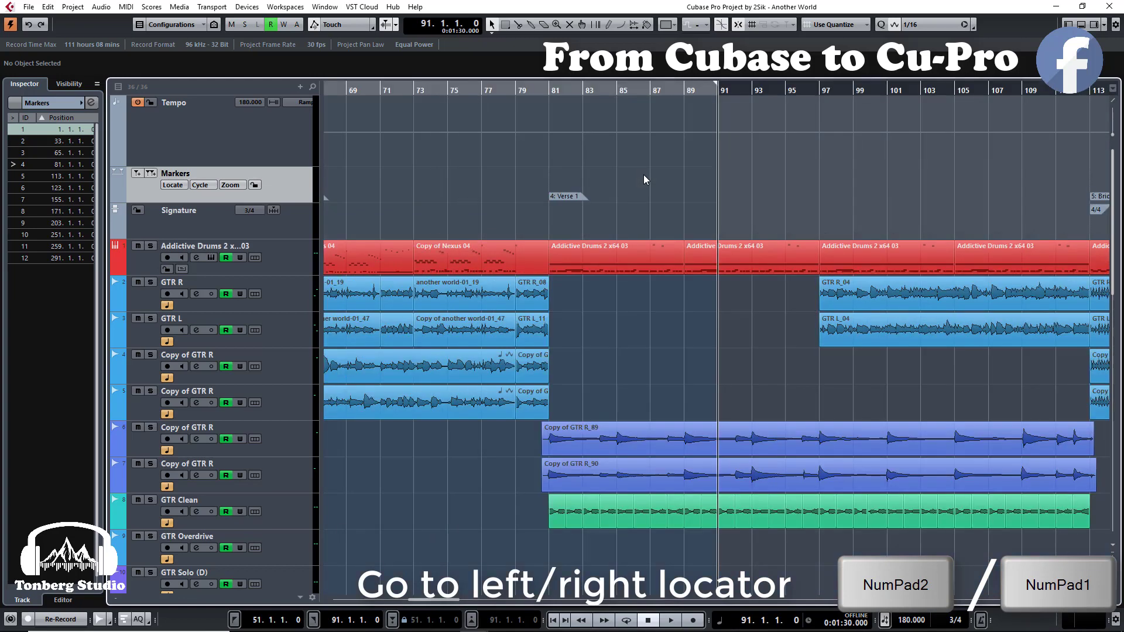
key("KP_1")
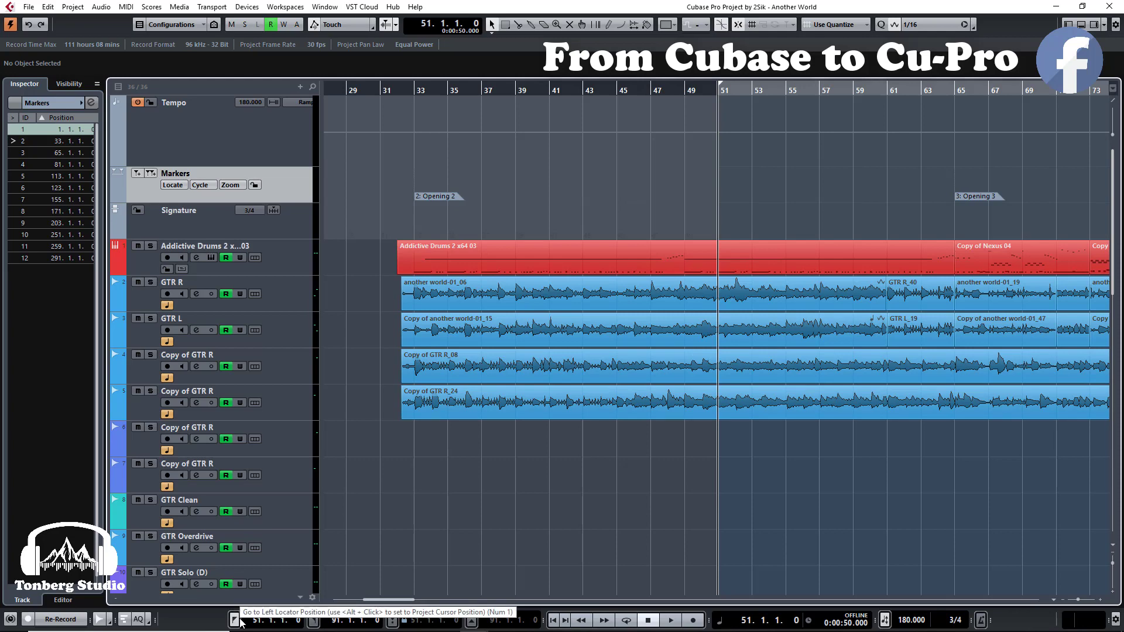
key("F2")
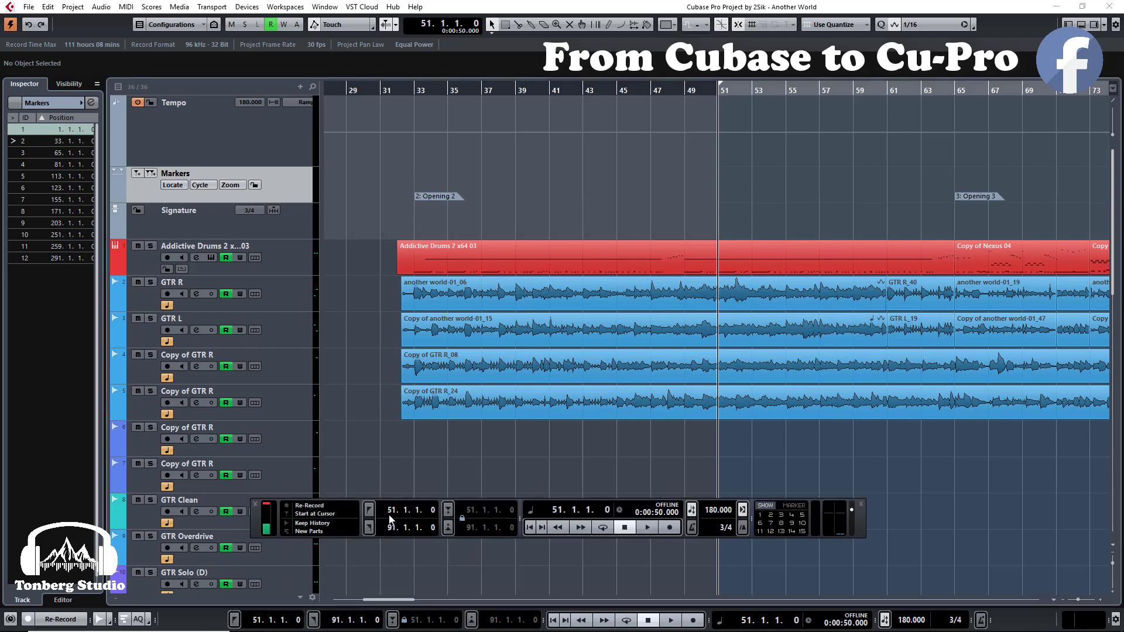
Use the Transport panel's locator buttons to hop between bars 91 and 51, then hide the panel with F2.
left_click(369, 527)
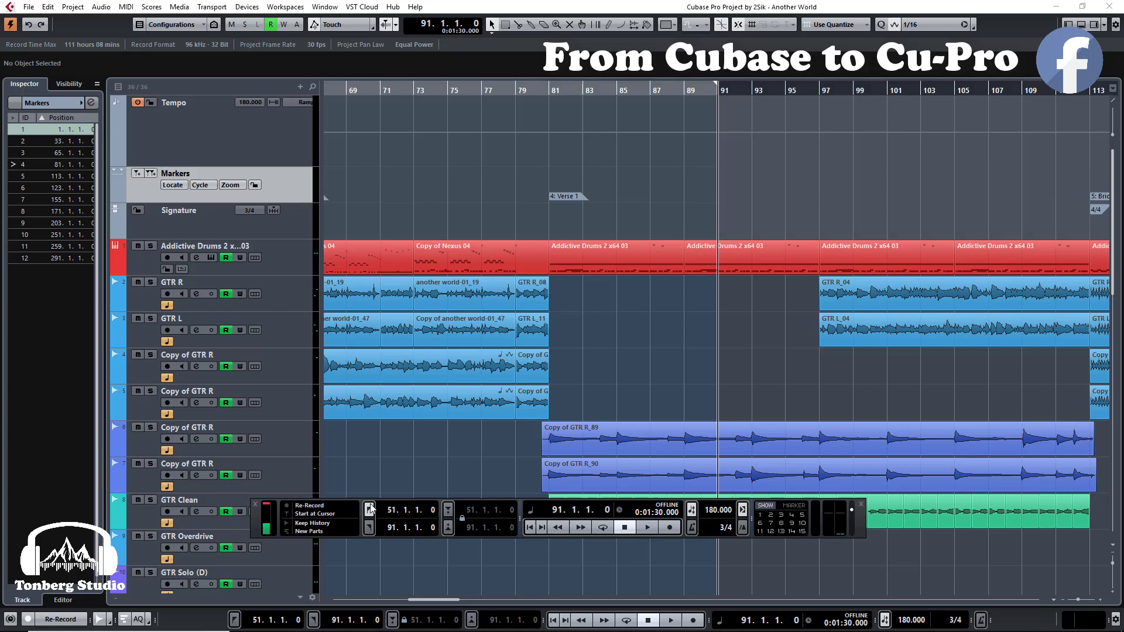
left_click(370, 509)
left_click(370, 528)
left_click(369, 509)
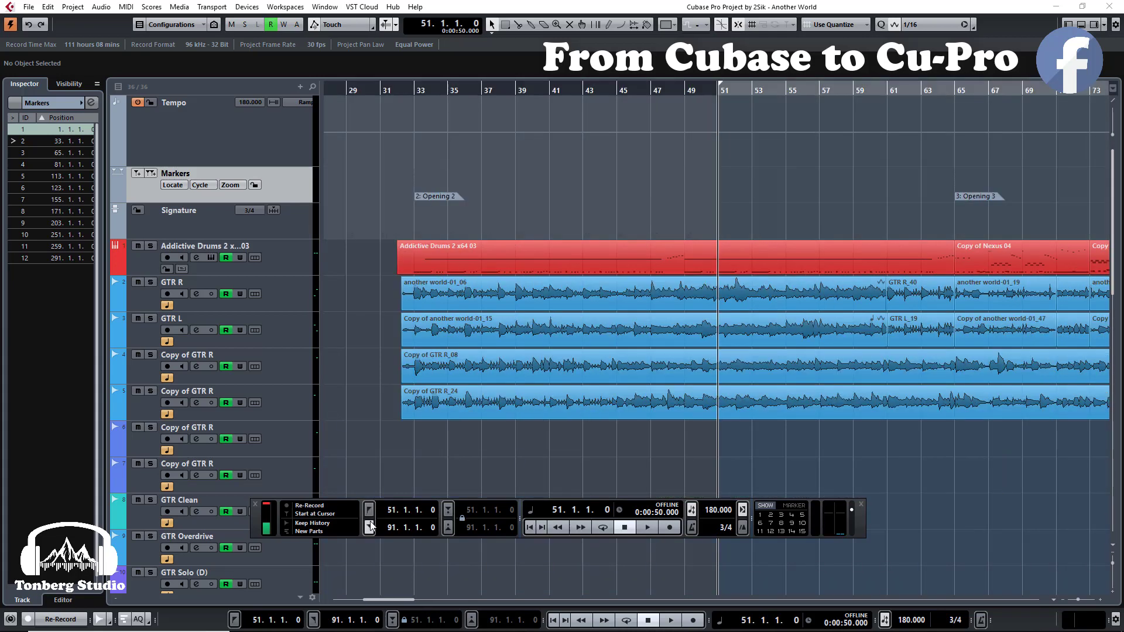
key("F2")
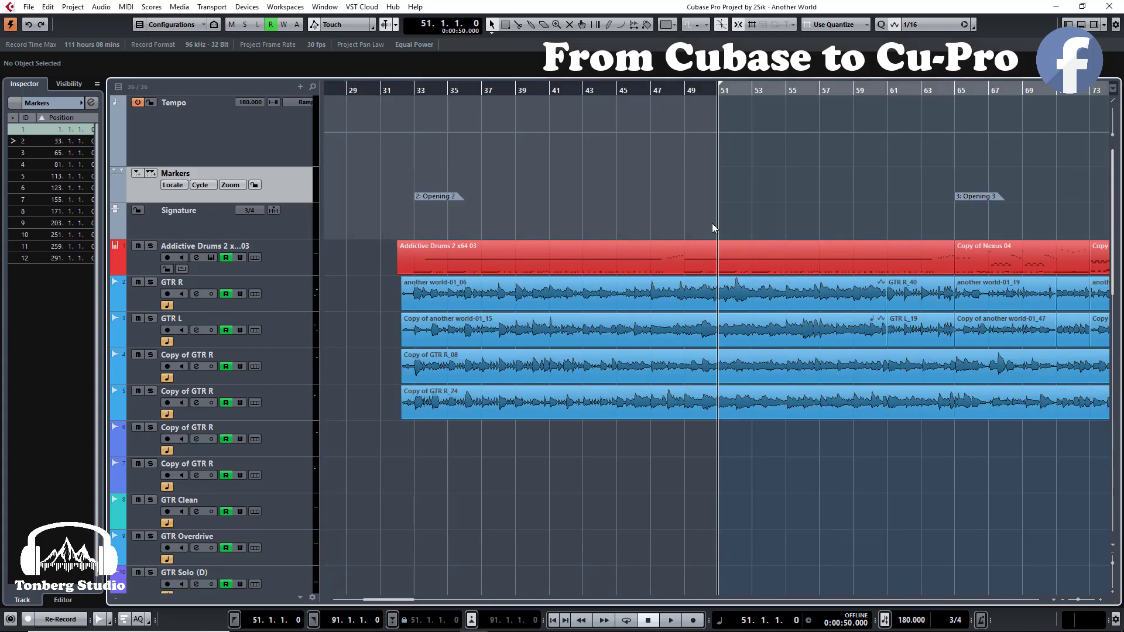
Play from around bar 6, stop, and return the cursor to the playback start with NumPad0.
mouse_move(418, 90)
left_mouse_down()
mouse_move(257, 103)
mouse_move(419, 91)
left_mouse_up()
key("space")
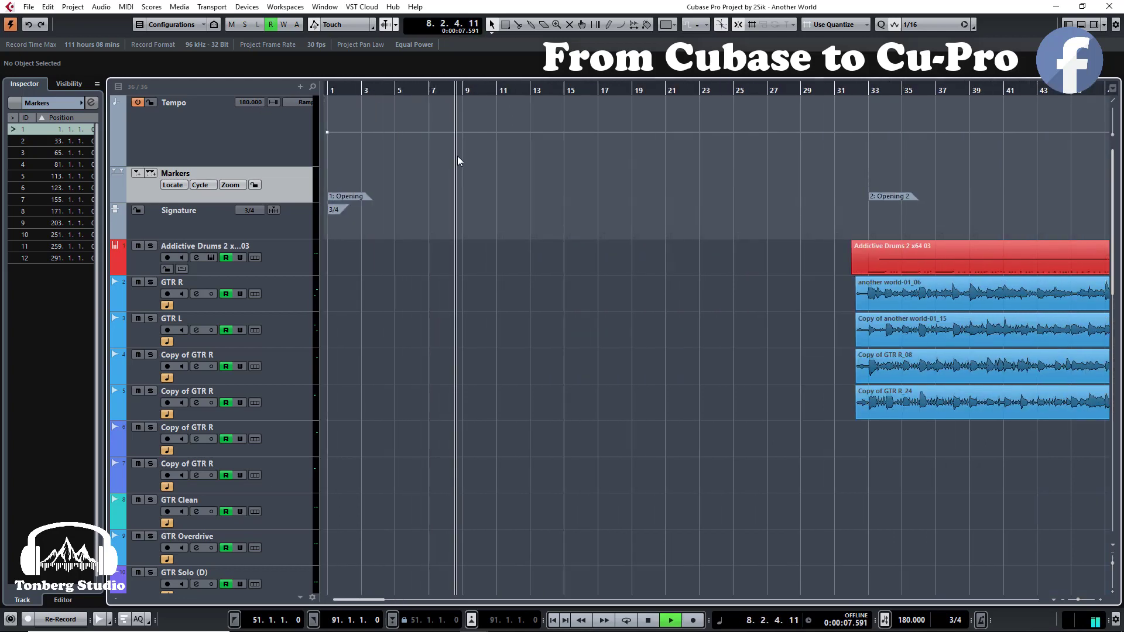
key("space")
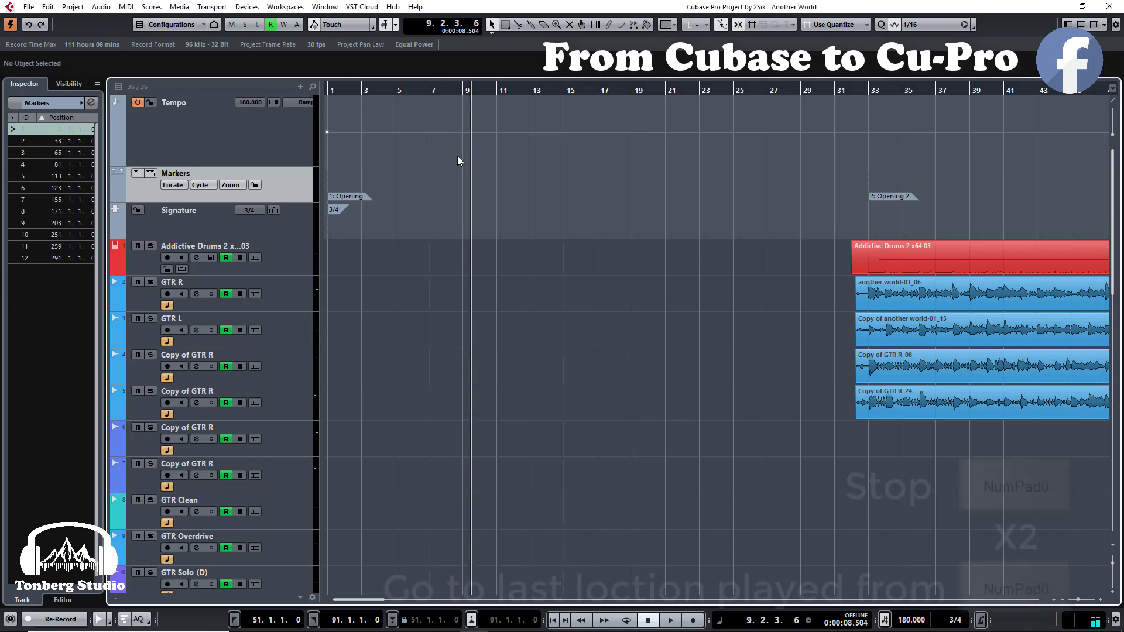
key("KP_0")
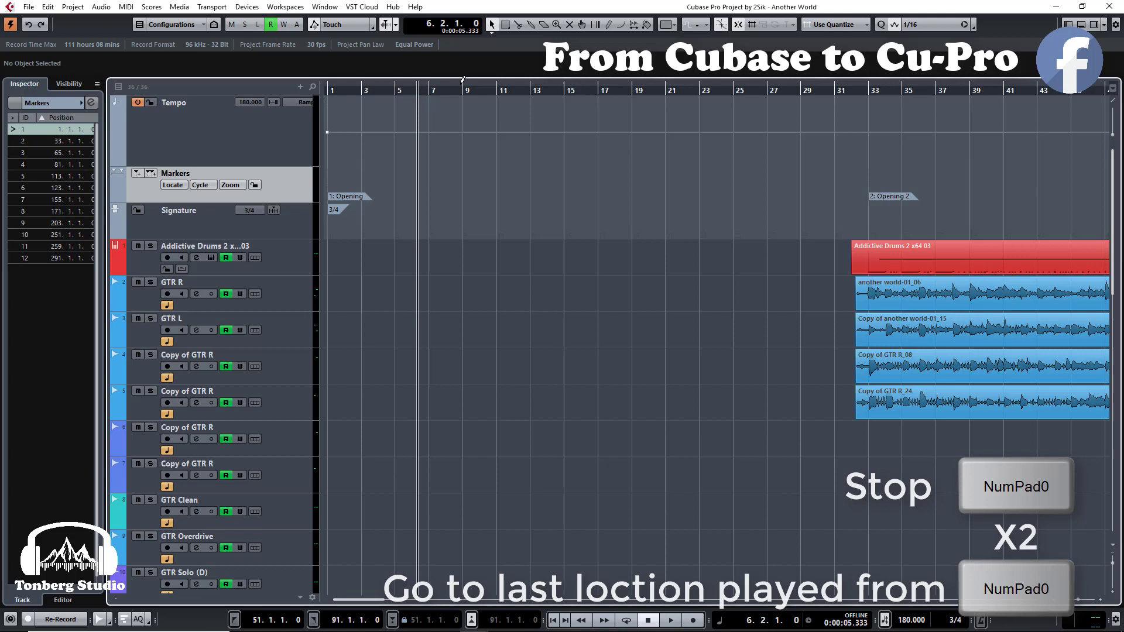
Play from bar 15 and stop, returning the cursor to 15.2.2.0.
left_click_drag(445, 91, 572, 92)
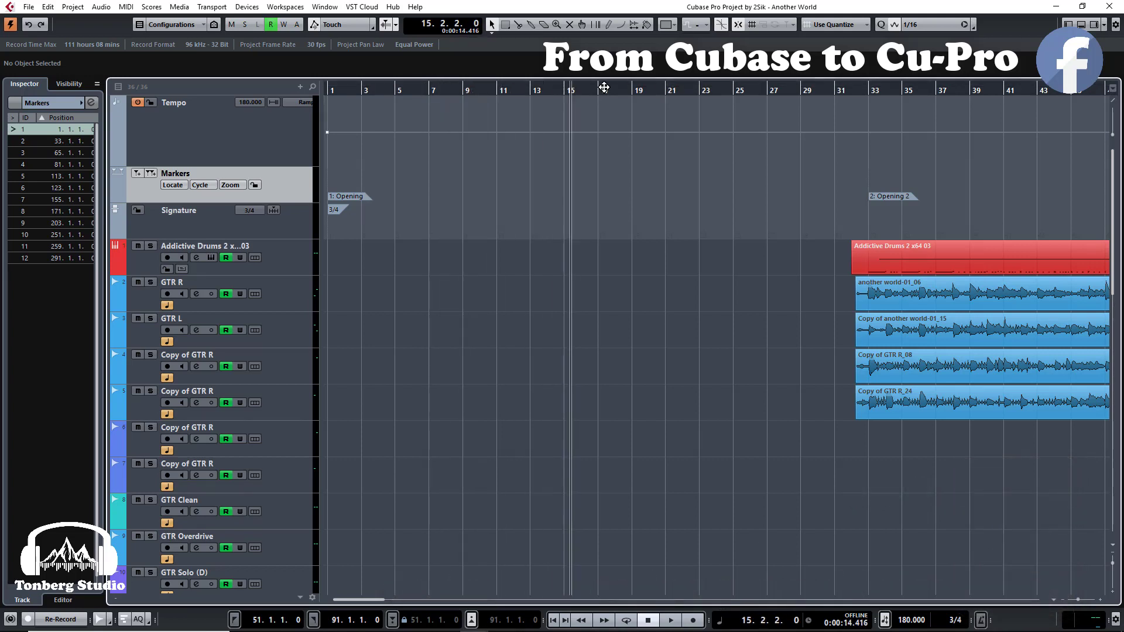
key("space")
key("space")
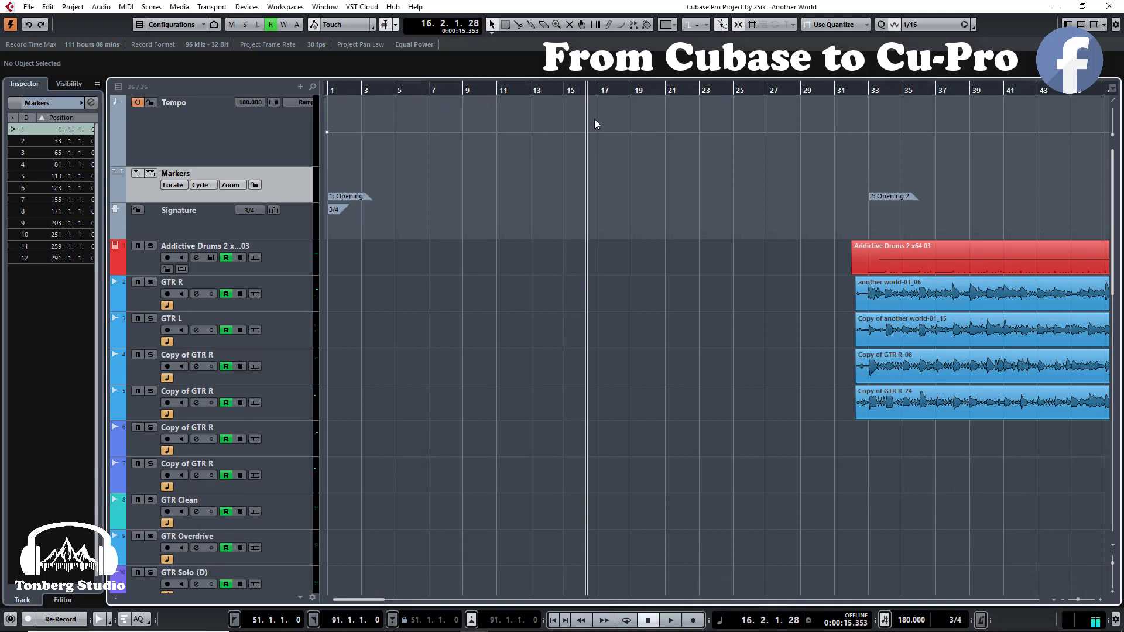
key("KP_0")
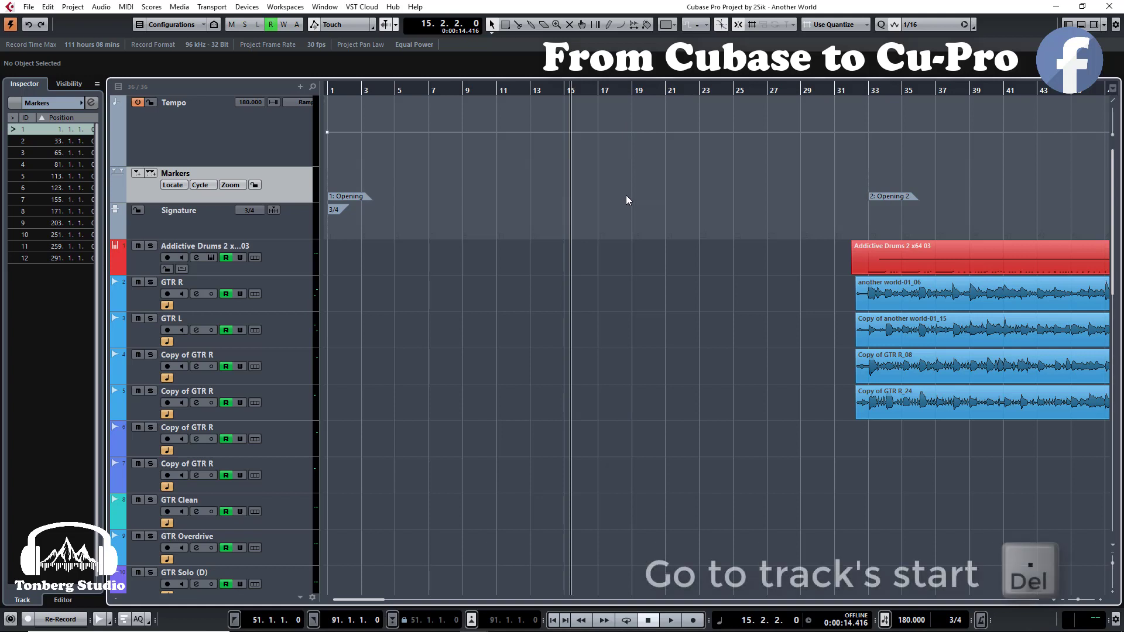
Return the cursor to 1.1.1.0, place it near bar 16, and send it back to the start with comma.
key("KP_Decimal")
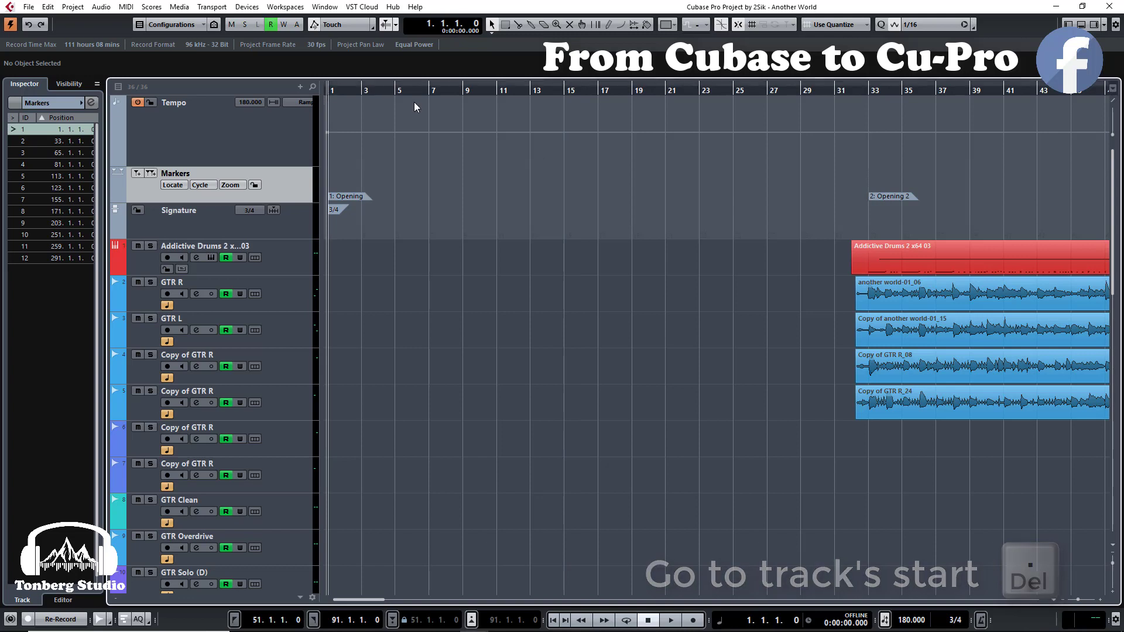
left_click(597, 93)
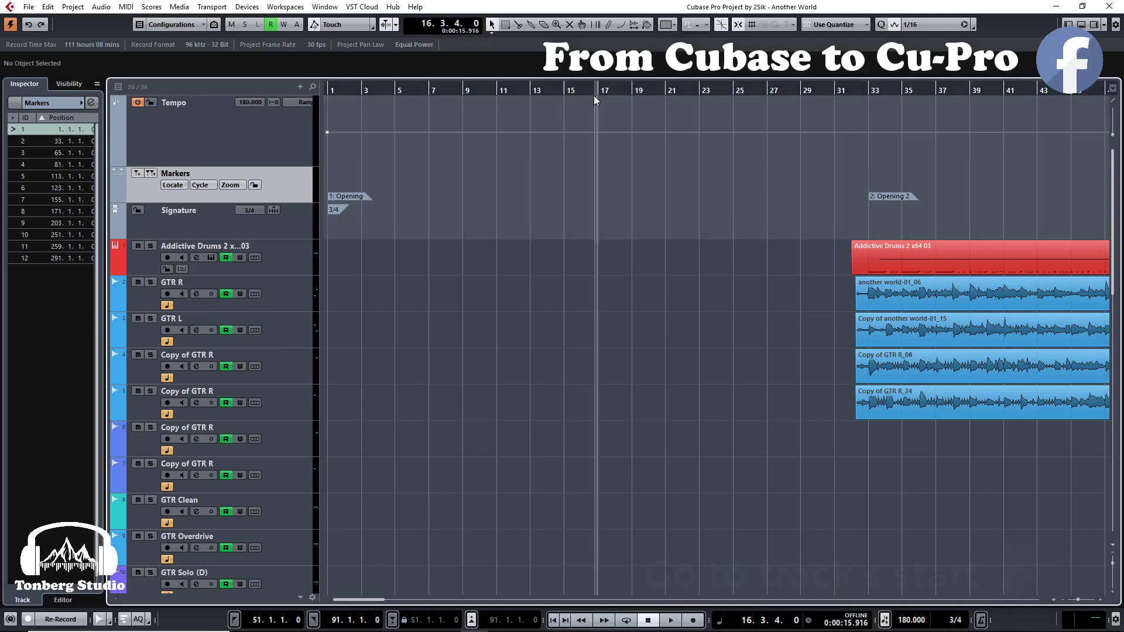
key("comma")
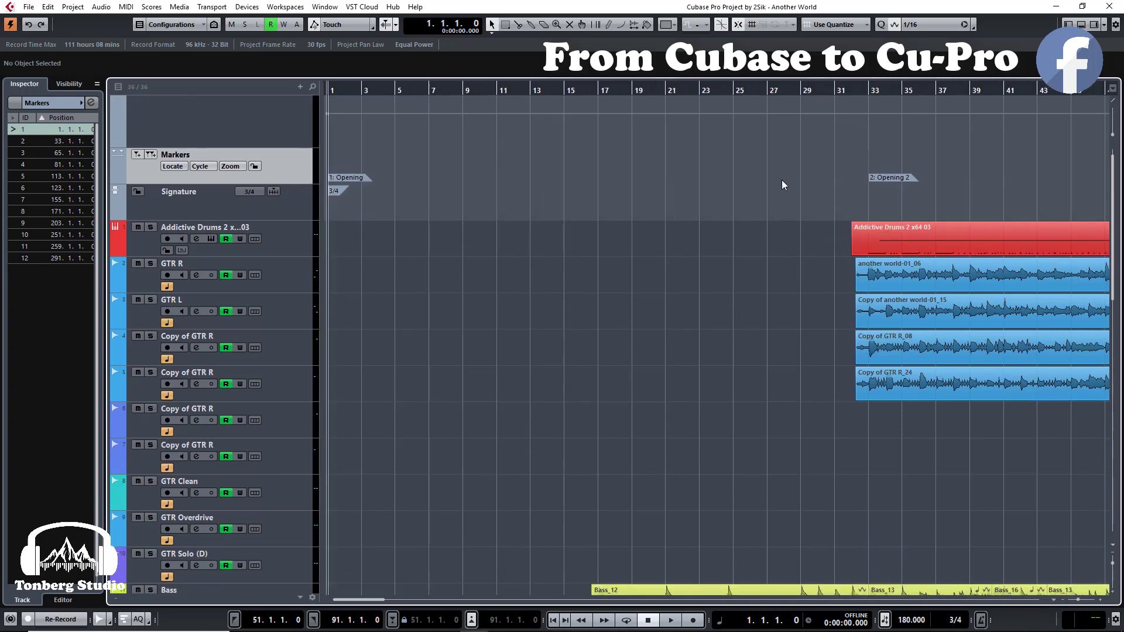
Select the GTR R track and its another world-01_06 audio event.
scroll(731, 257, "right", 3)
scroll(695, 262, "down", 5)
scroll(724, 113, "up", 5)
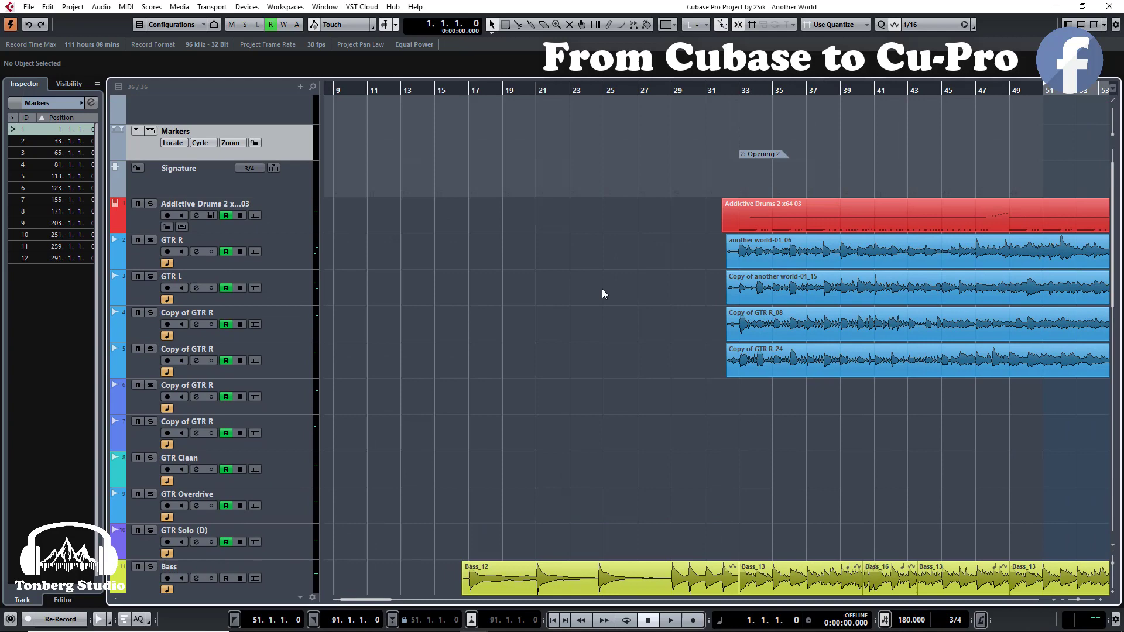
scroll(602, 290, "right", 2)
left_click(307, 303)
scroll(646, 301, "right", 5)
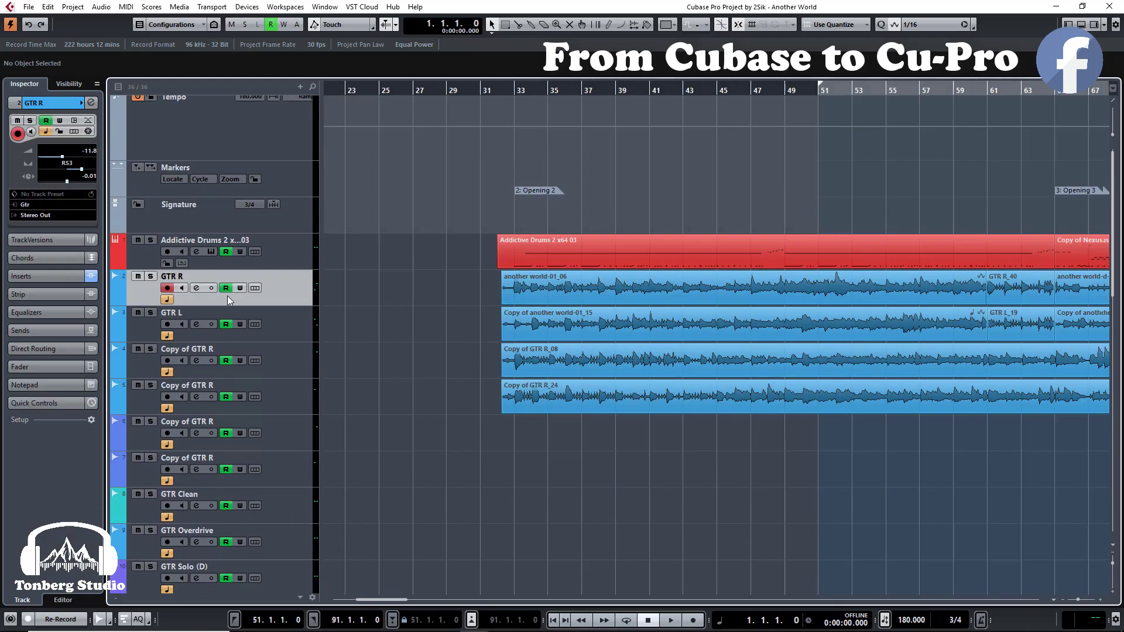
left_click(679, 291)
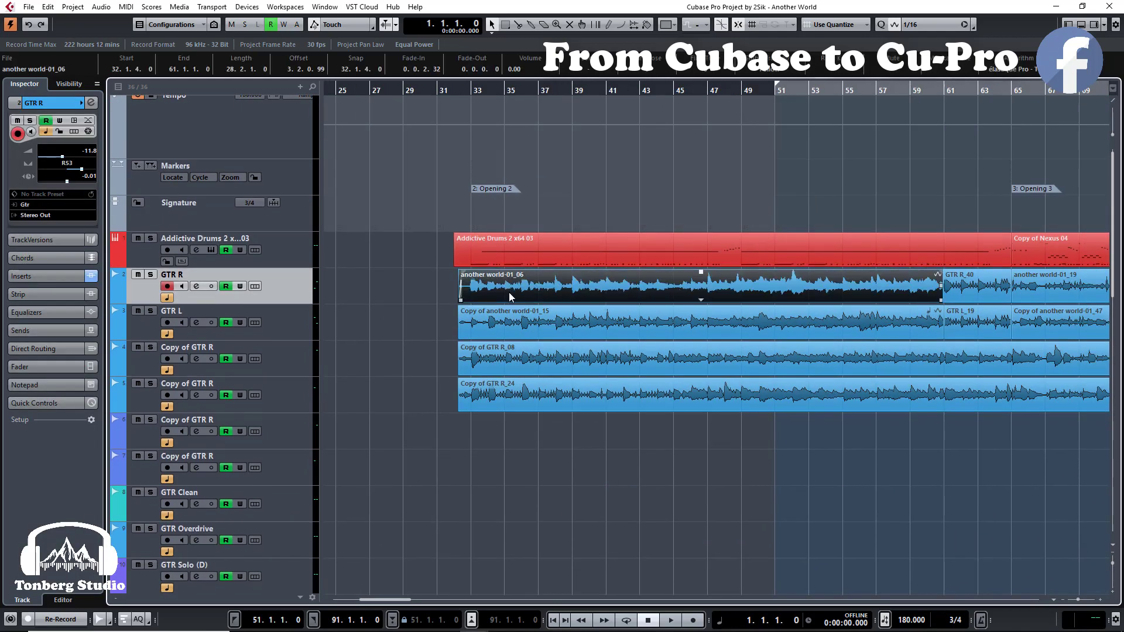
Step the project cursor forward and back through event boundaries with N and B.
key("n")
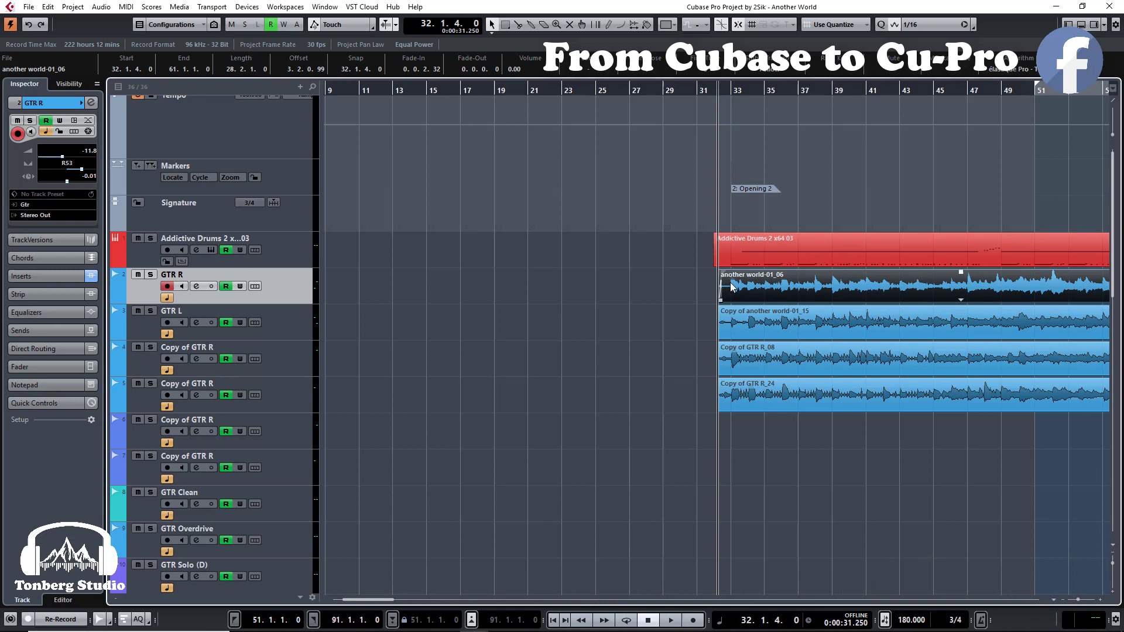
key("n")
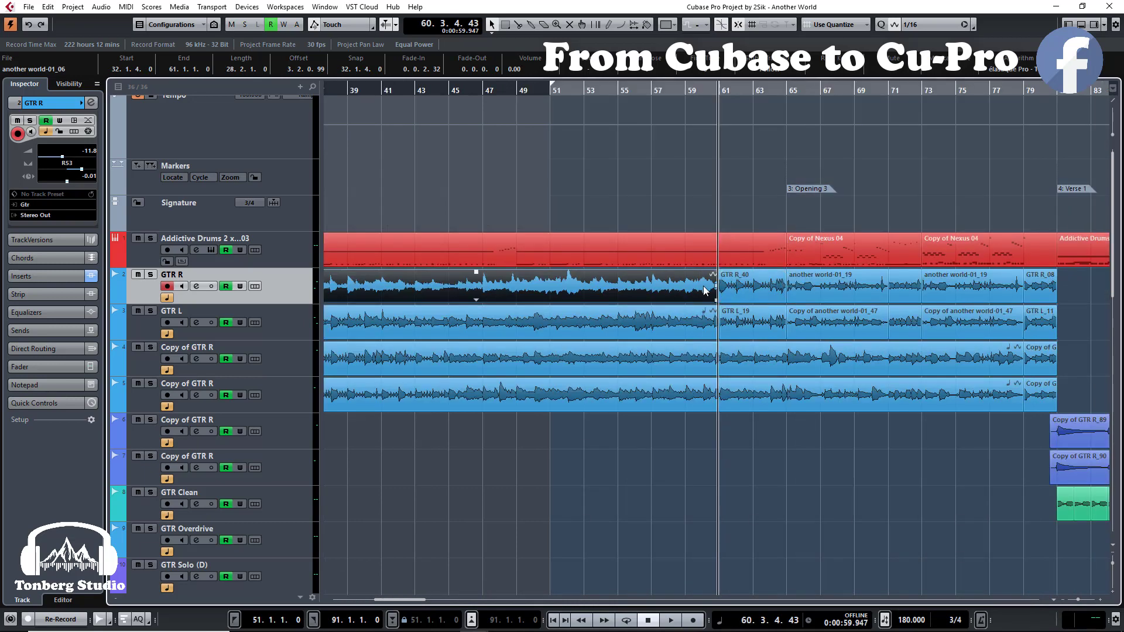
key("n")
key("n")
key("n")
key("n")
key("n")
key("n")
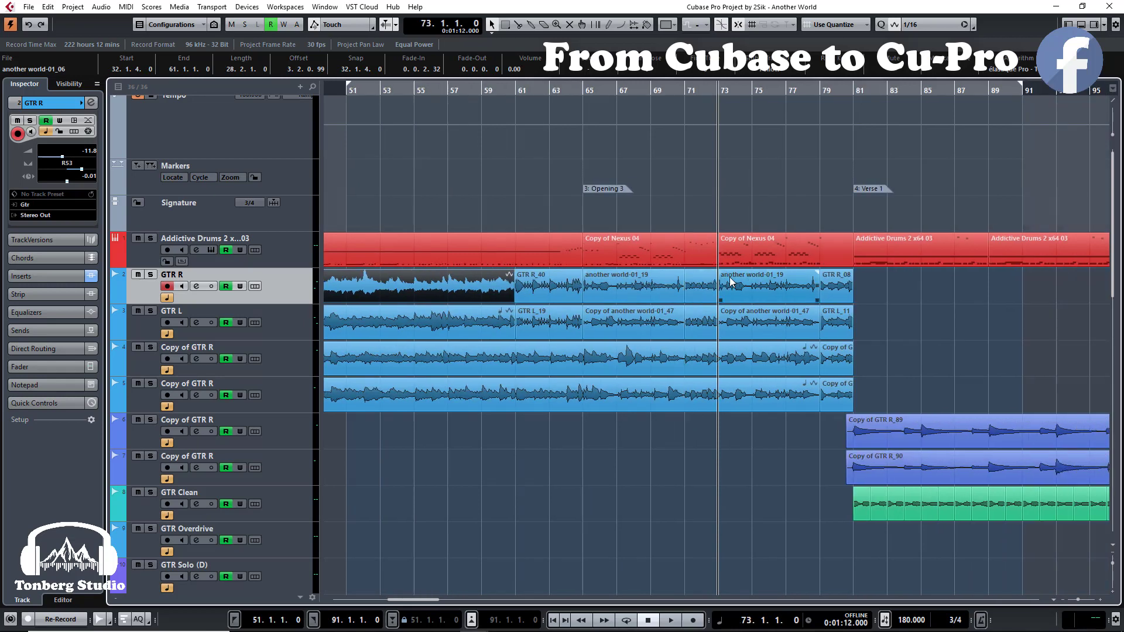
key("b")
key("b")
key("b")
key("b")
key("b")
key("b")
key("n")
key("n")
key("n")
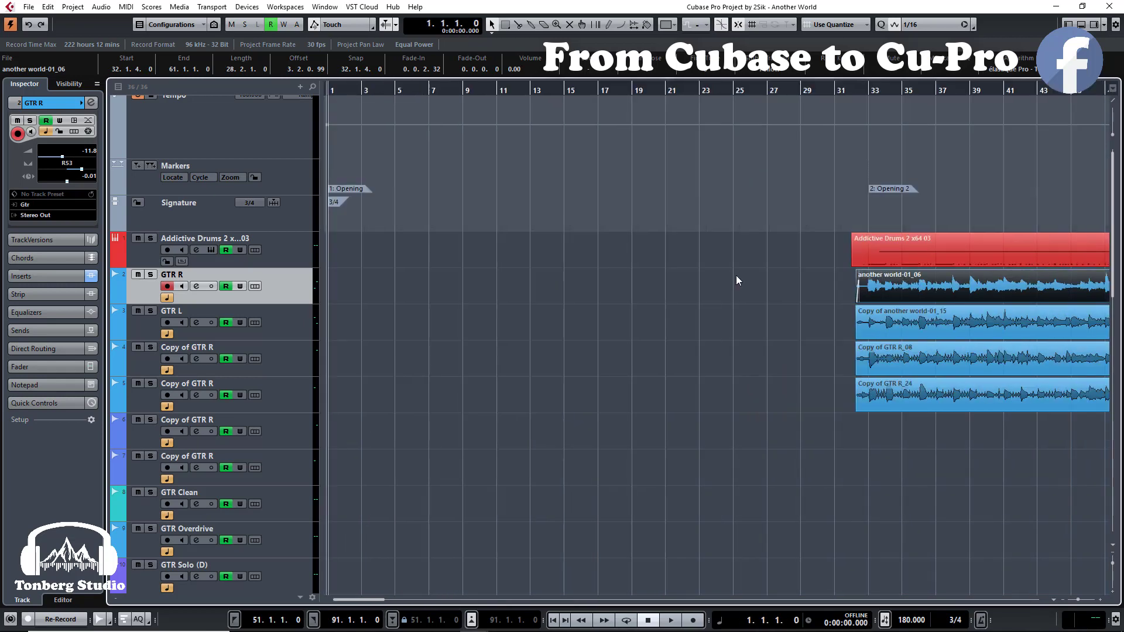
Select the next GTR R event and locate the cursor to the start of GTR R_40 with L.
key("b")
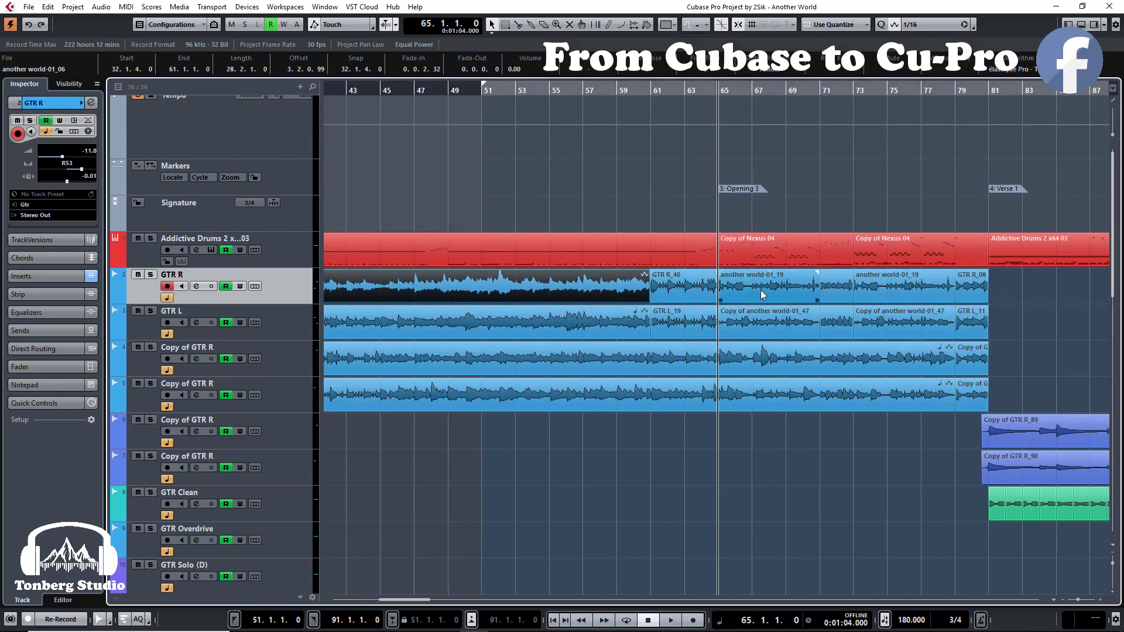
key("Right")
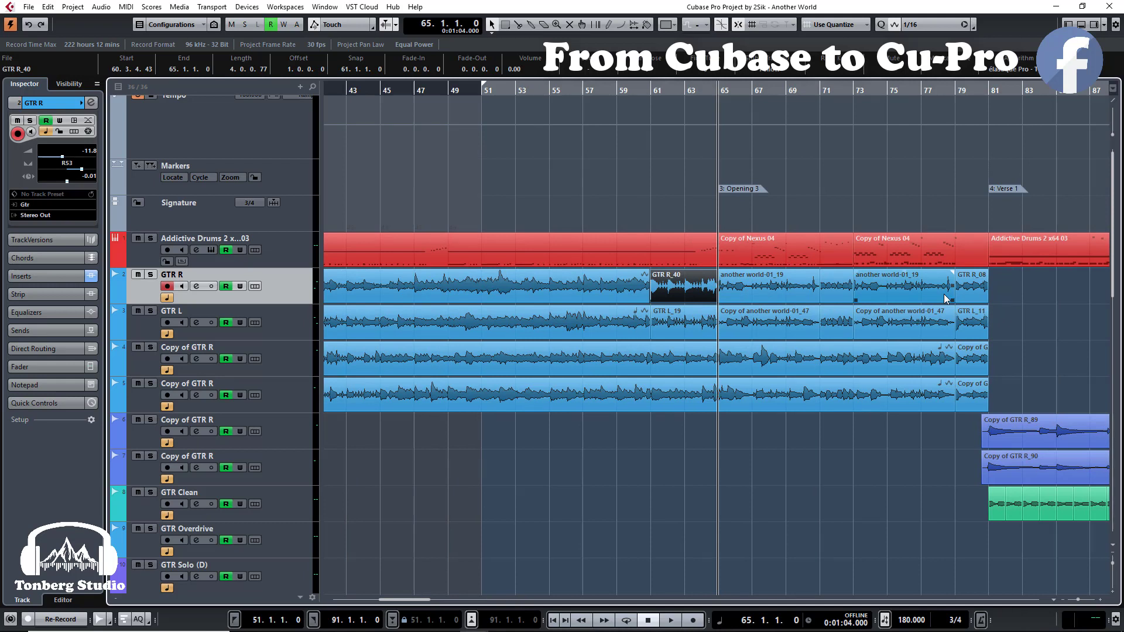
key("l")
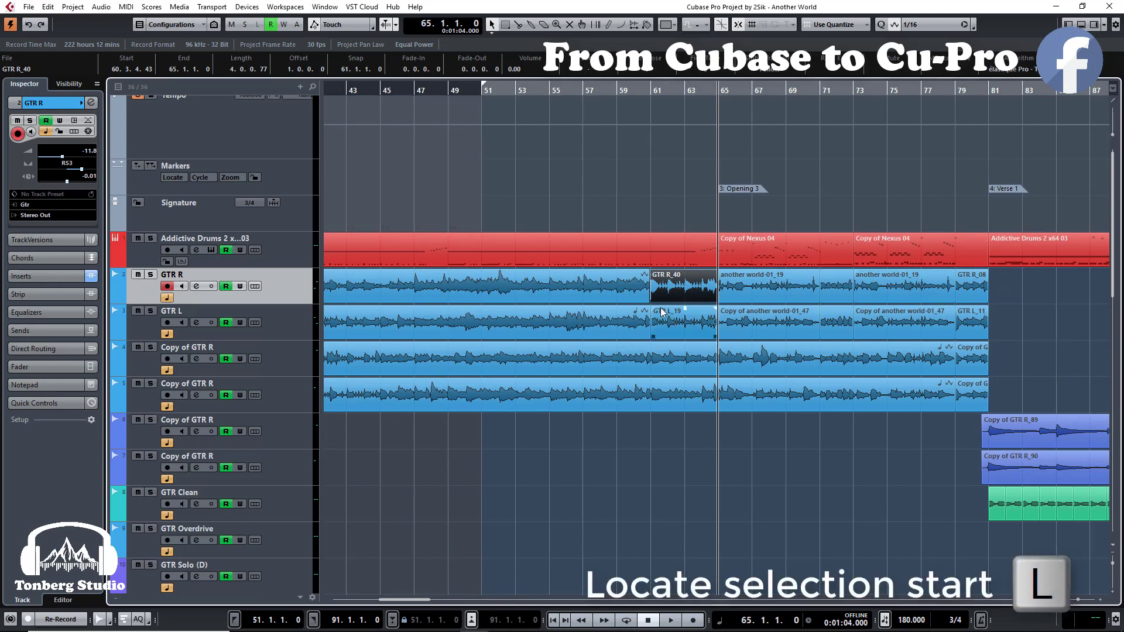
key("l")
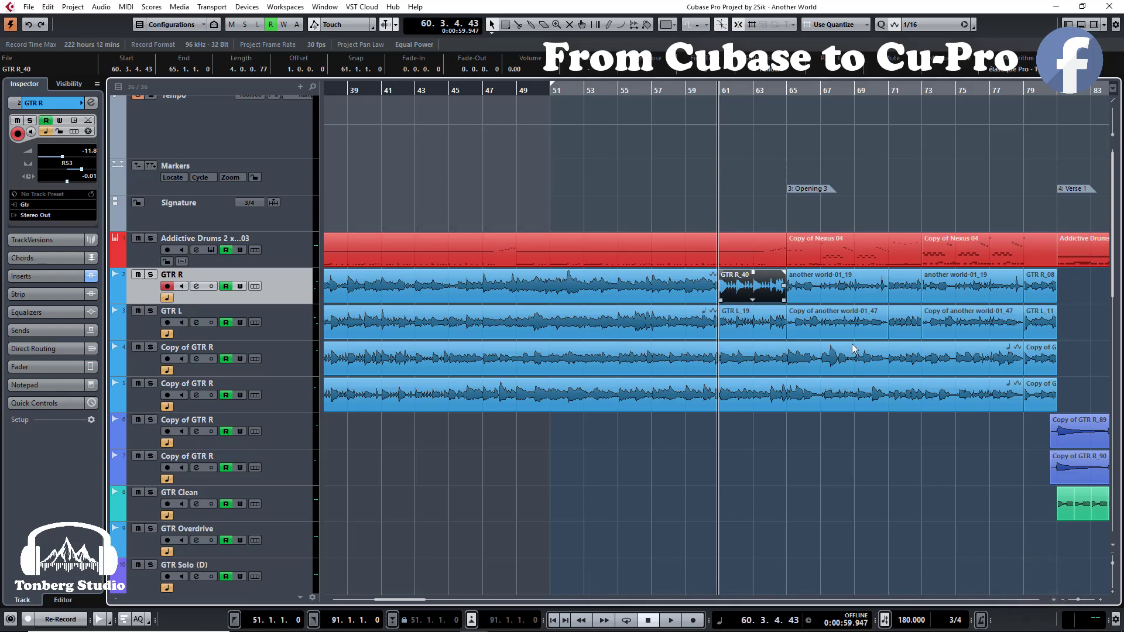
Locate the start of GTR R_29 at bar 139, then assign ':' to Locate Selection End.
scroll(727, 305, "right", 10)
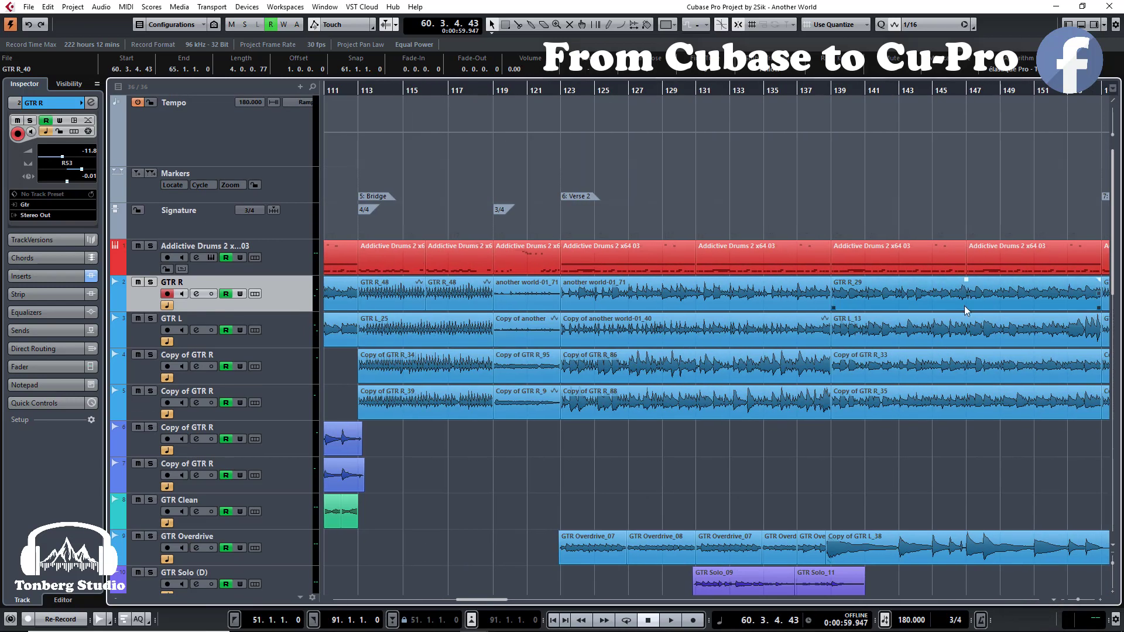
left_click(867, 293)
scroll(703, 305, "right", 3)
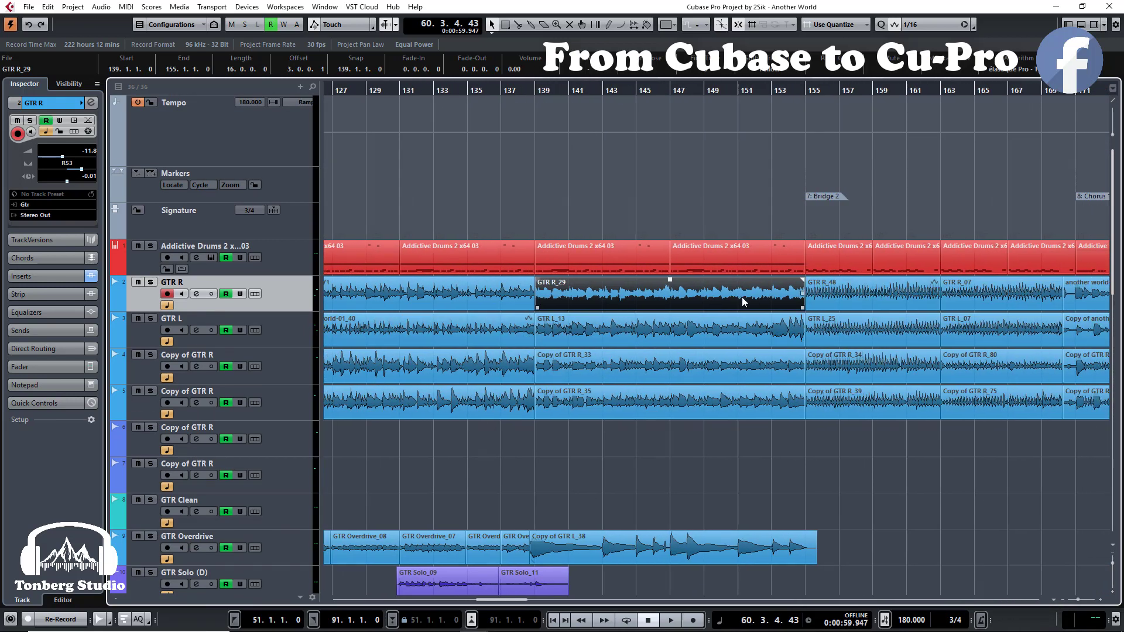
key("Home")
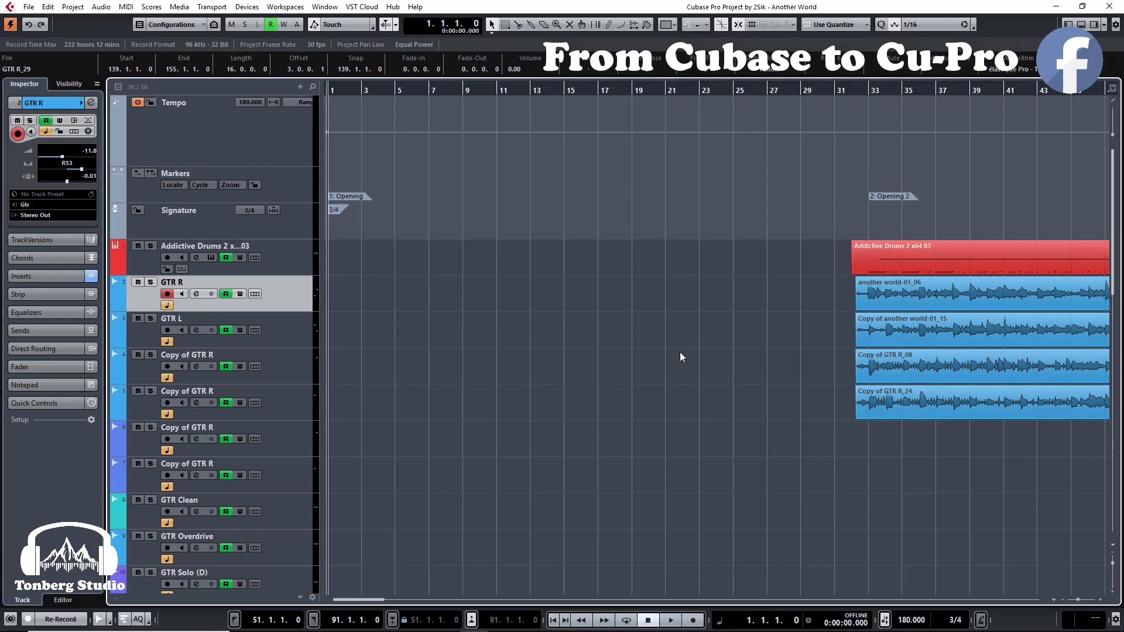
key("l")
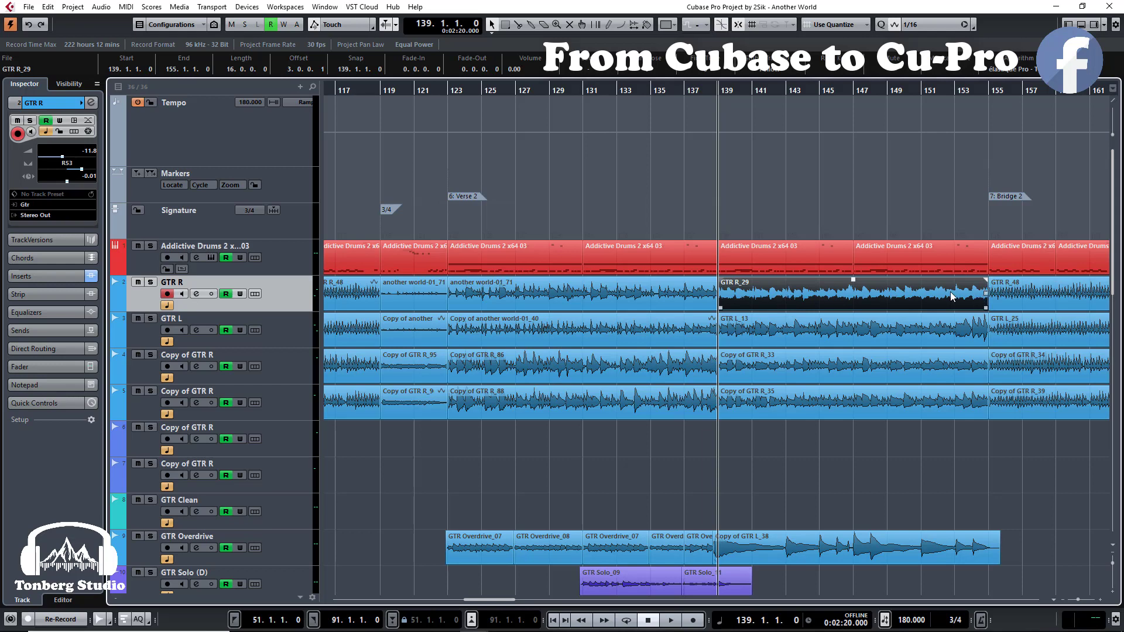
key("alt+k")
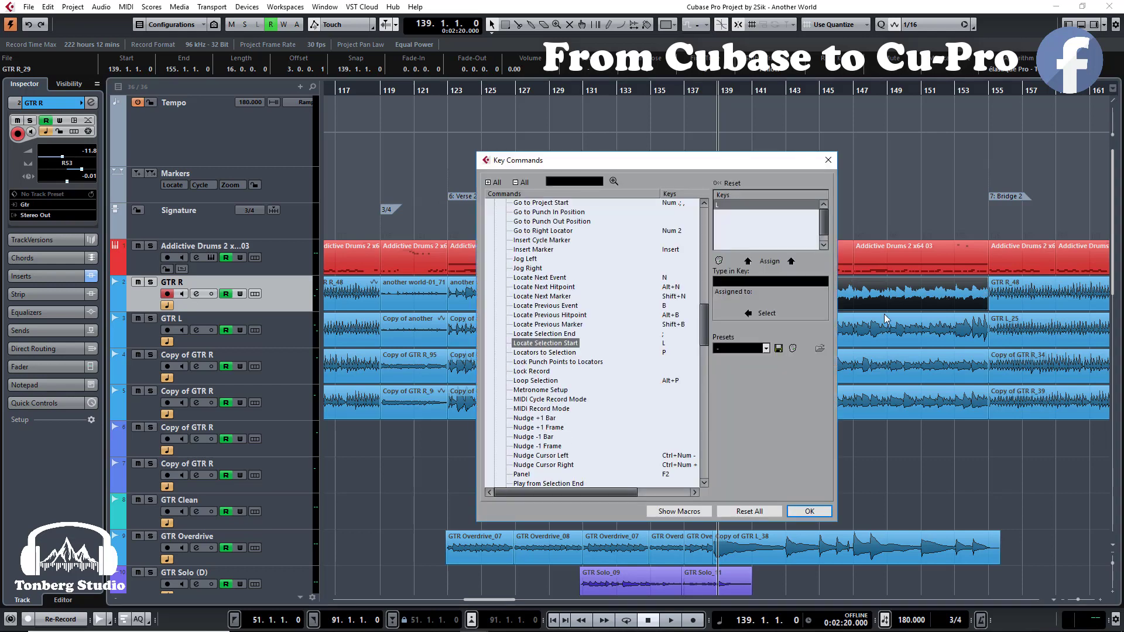
key("semicolon")
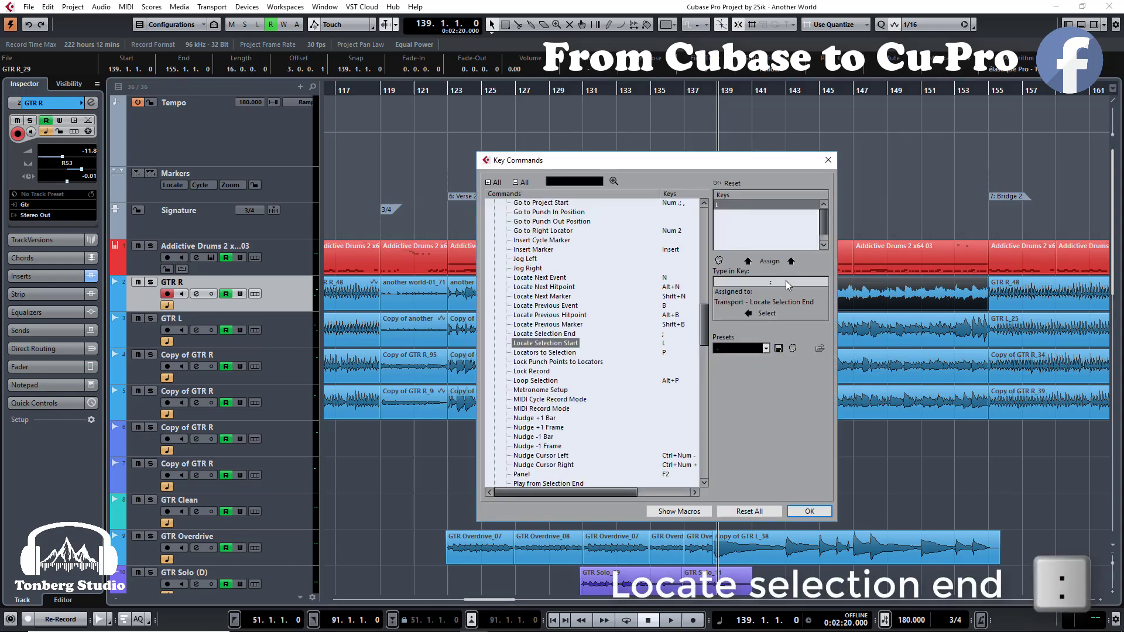
Confirm the new key command, jump to GTR R_29's end at bar 155, then deselect all events.
left_click(809, 512)
key("semicolon")
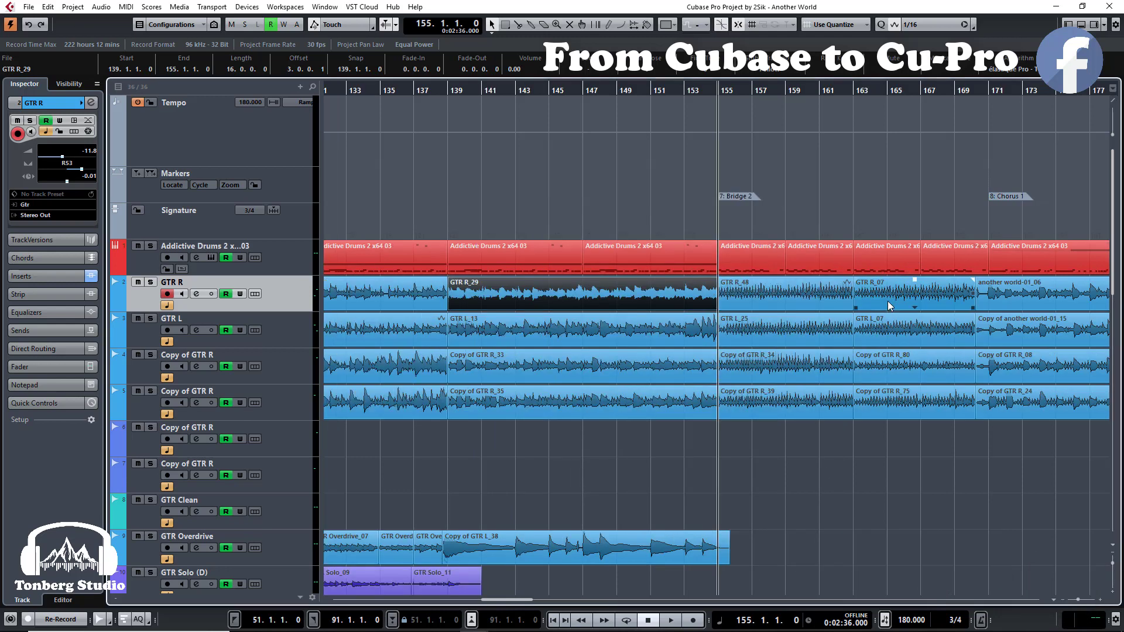
left_click(804, 301)
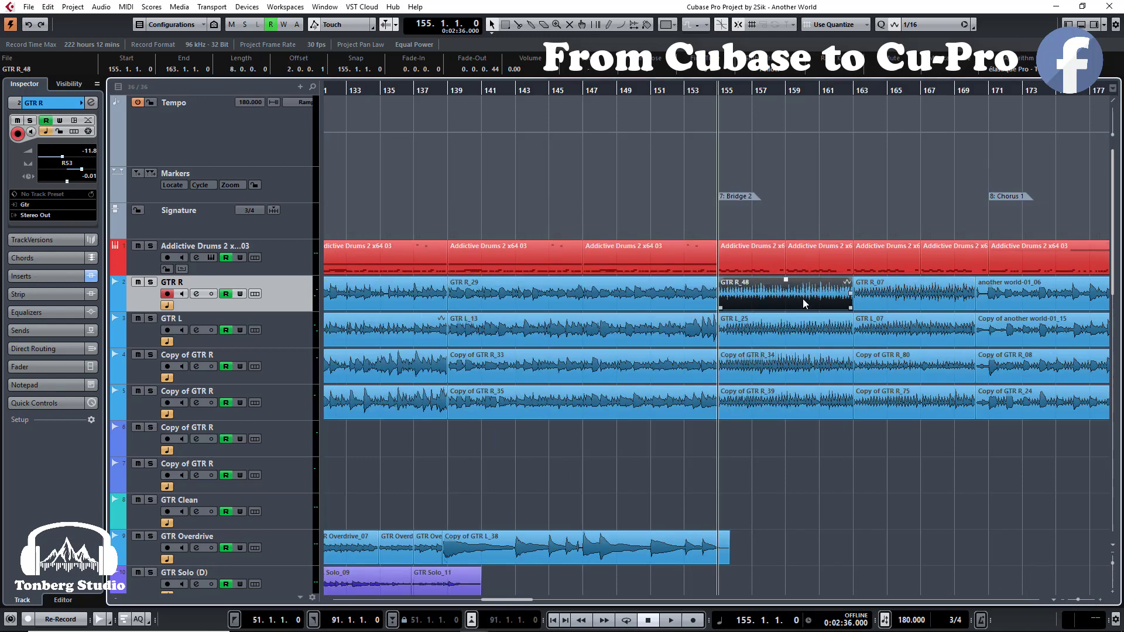
left_click(923, 205)
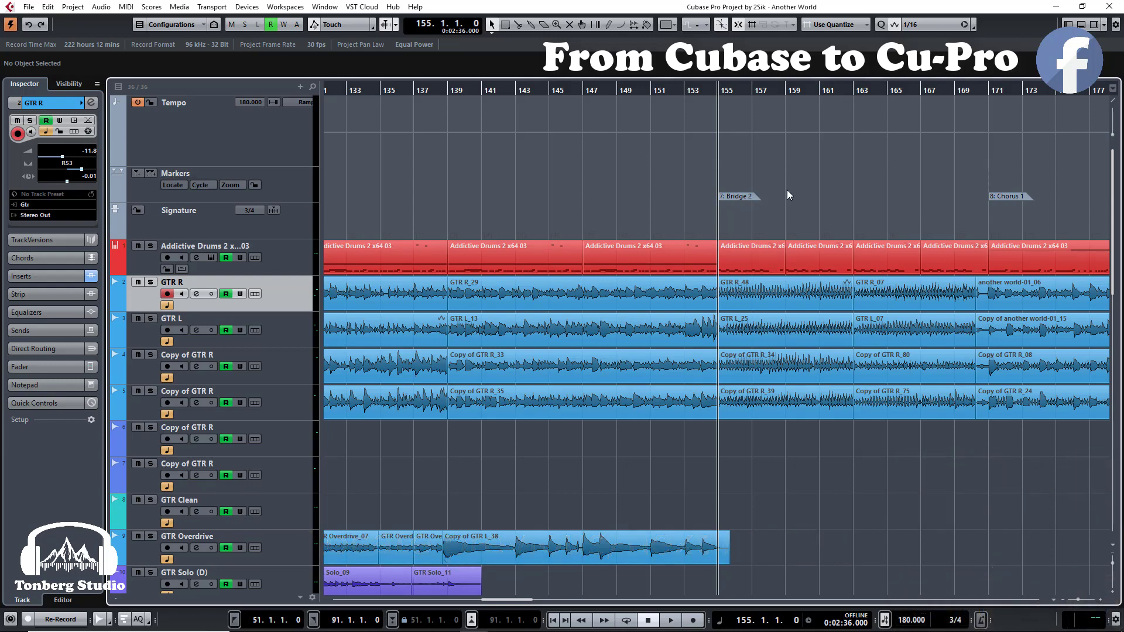
key("shift+b")
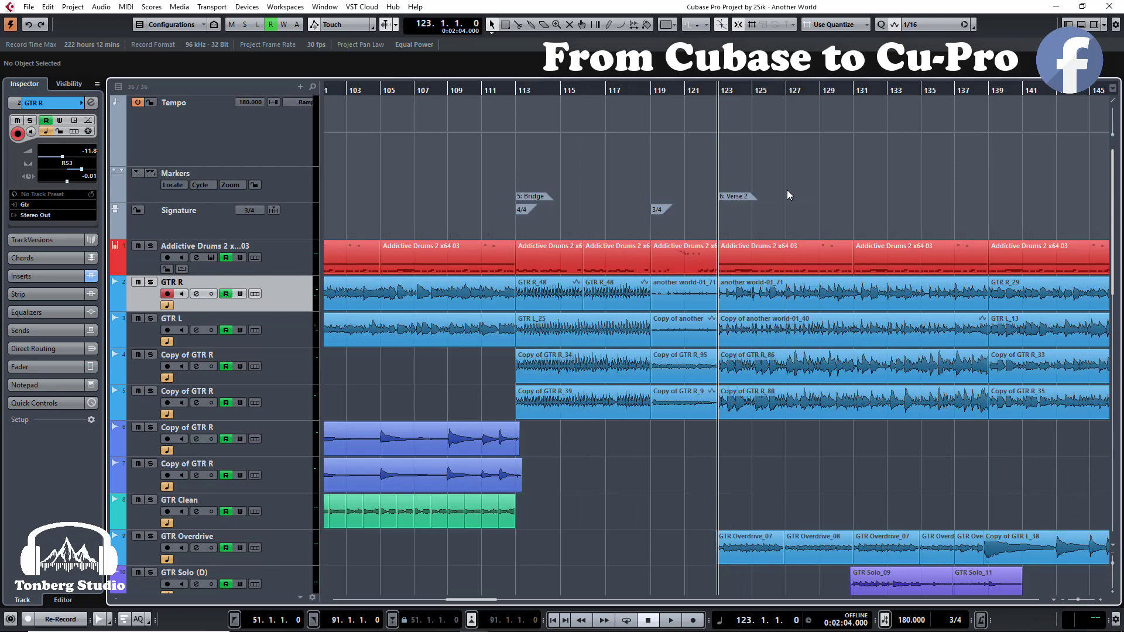
key("shift+n")
key("shift+n")
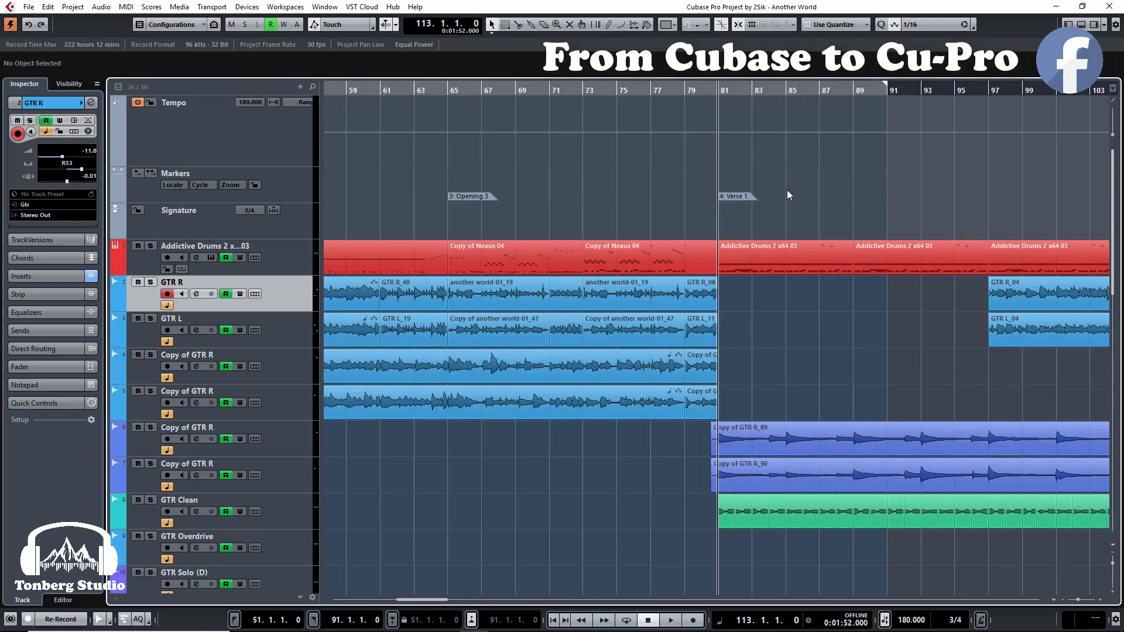
key("shift+b")
key("shift+b")
key("shift+n")
key("shift+n")
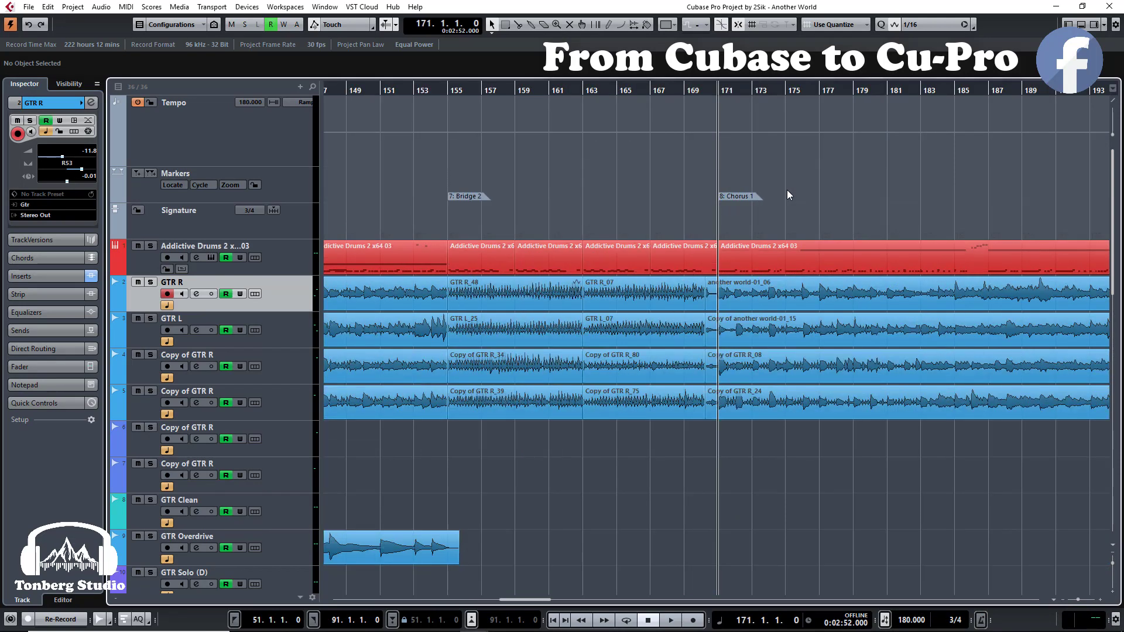
key("shift+n")
key("shift+n")
key("shift+b")
key("shift+b")
key("shift+b")
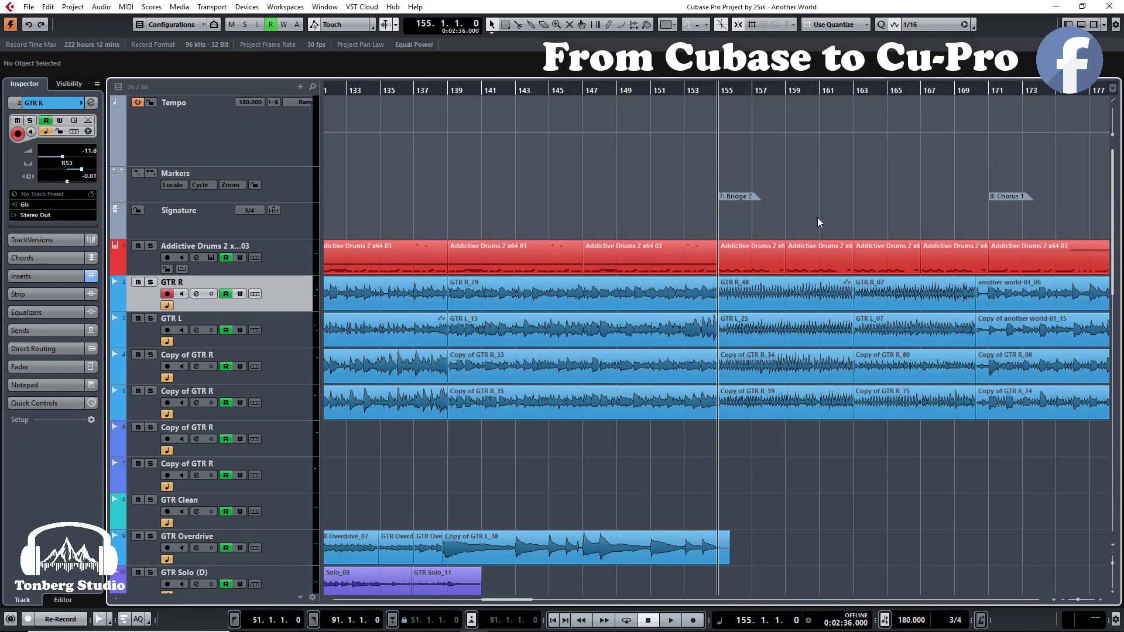
scroll(833, 205, "right", 5)
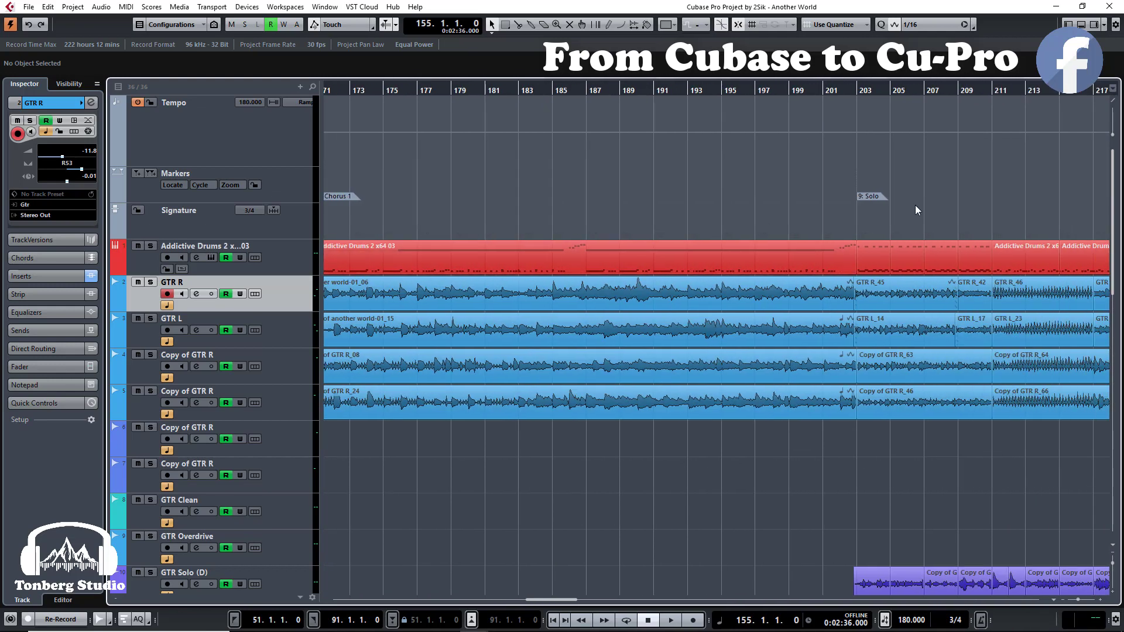
scroll(779, 203, "left", 3)
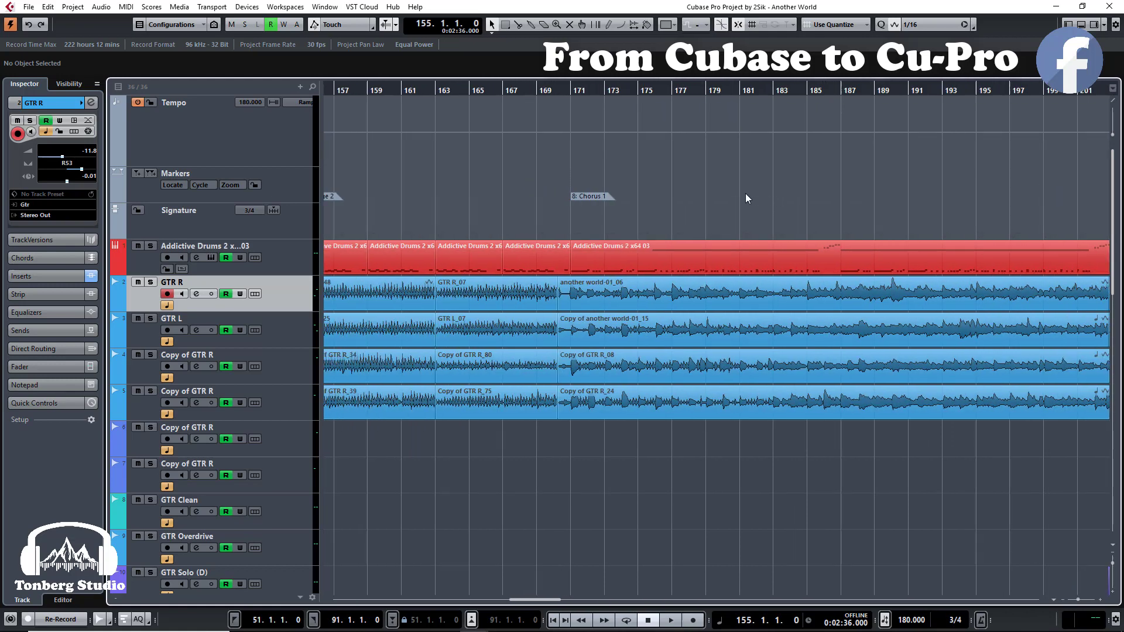
scroll(783, 220, "left", 2)
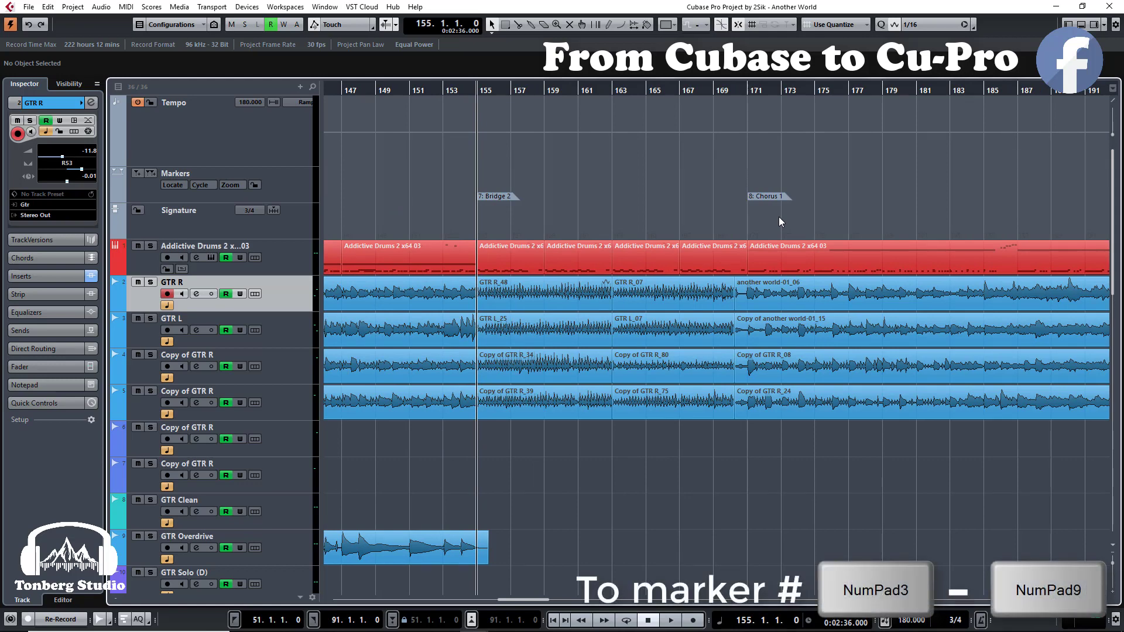
Locate markers 3 (Opening 3), 7 (Bridge 2) and 6 (Verse 2, bar 123) with the numpad keys.
key("KP_3")
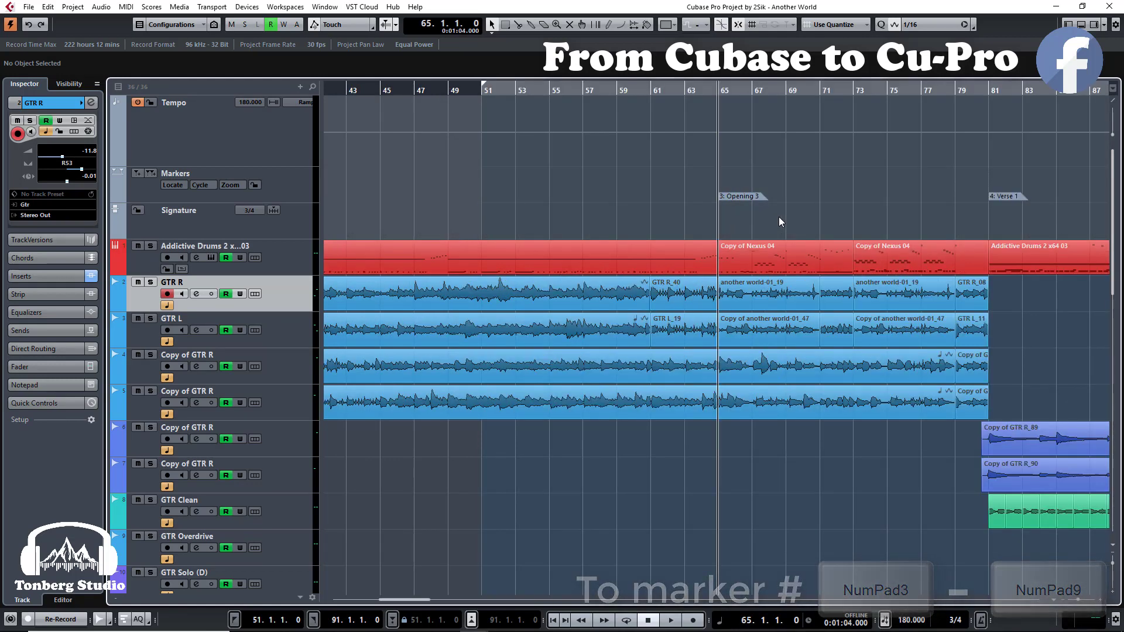
key("KP_7")
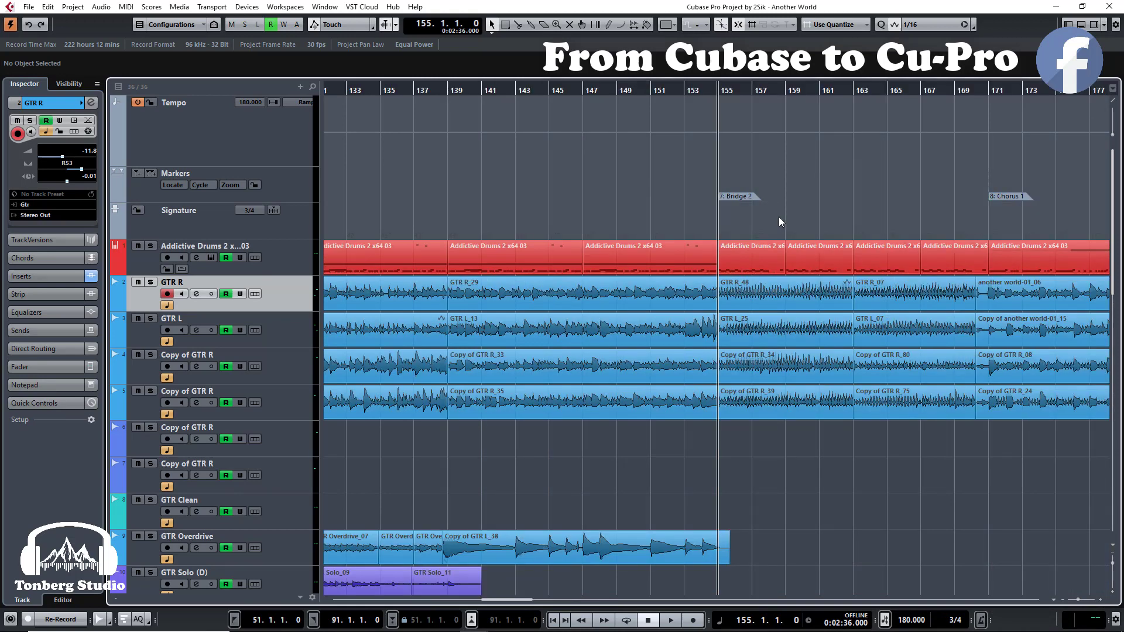
key("KP_6")
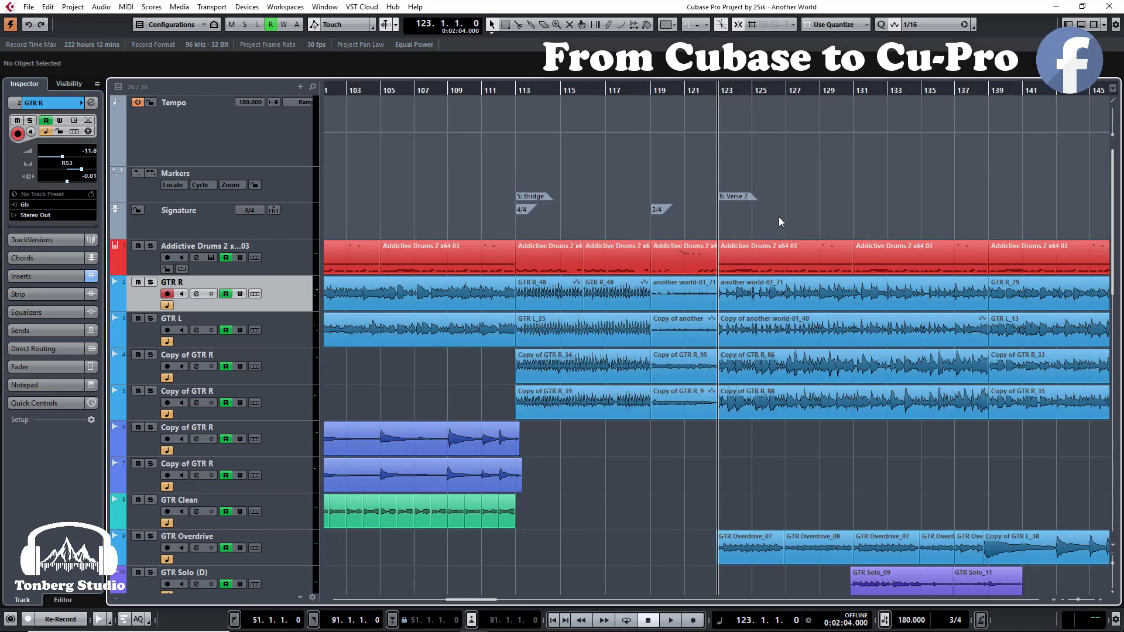
scroll(901, 204, "right", 15)
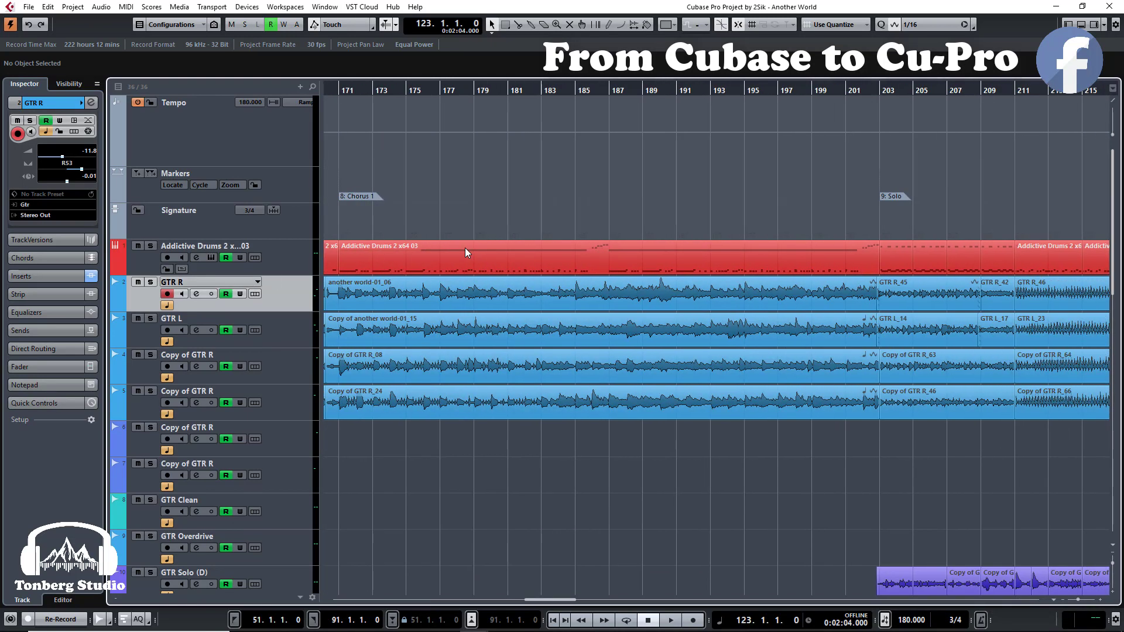
scroll(739, 212, "down", 4)
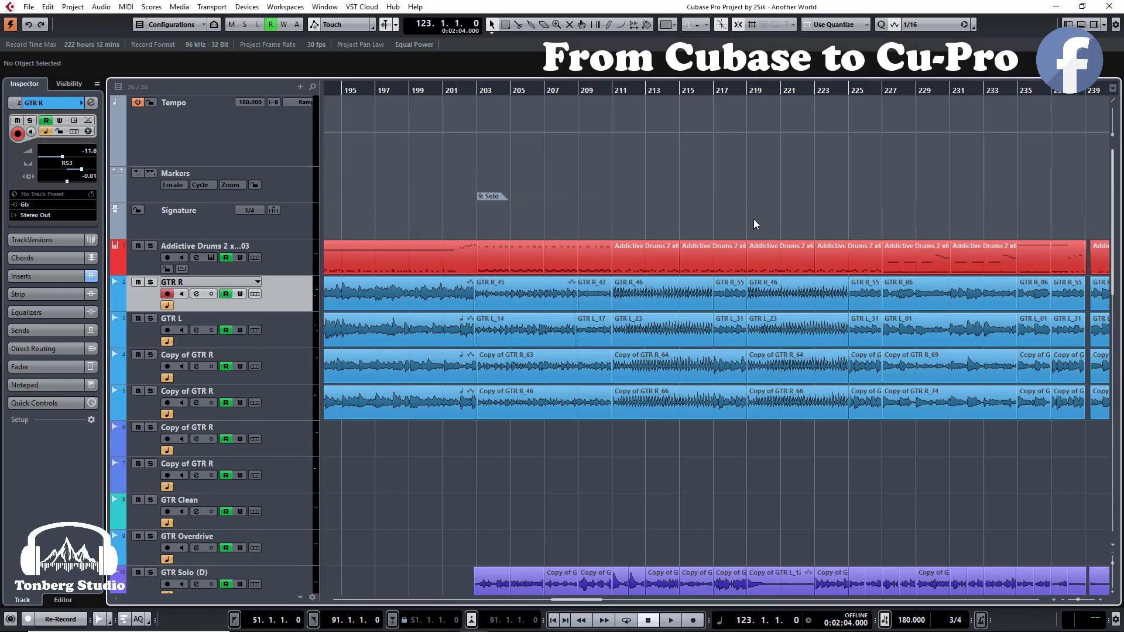
scroll(757, 230, "down", 2)
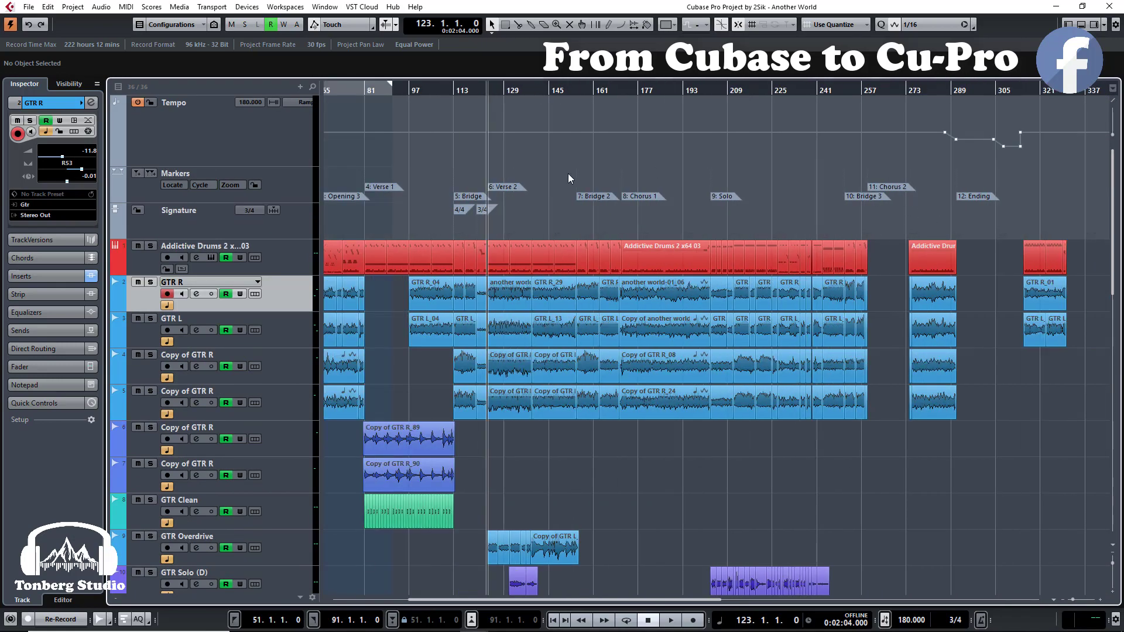